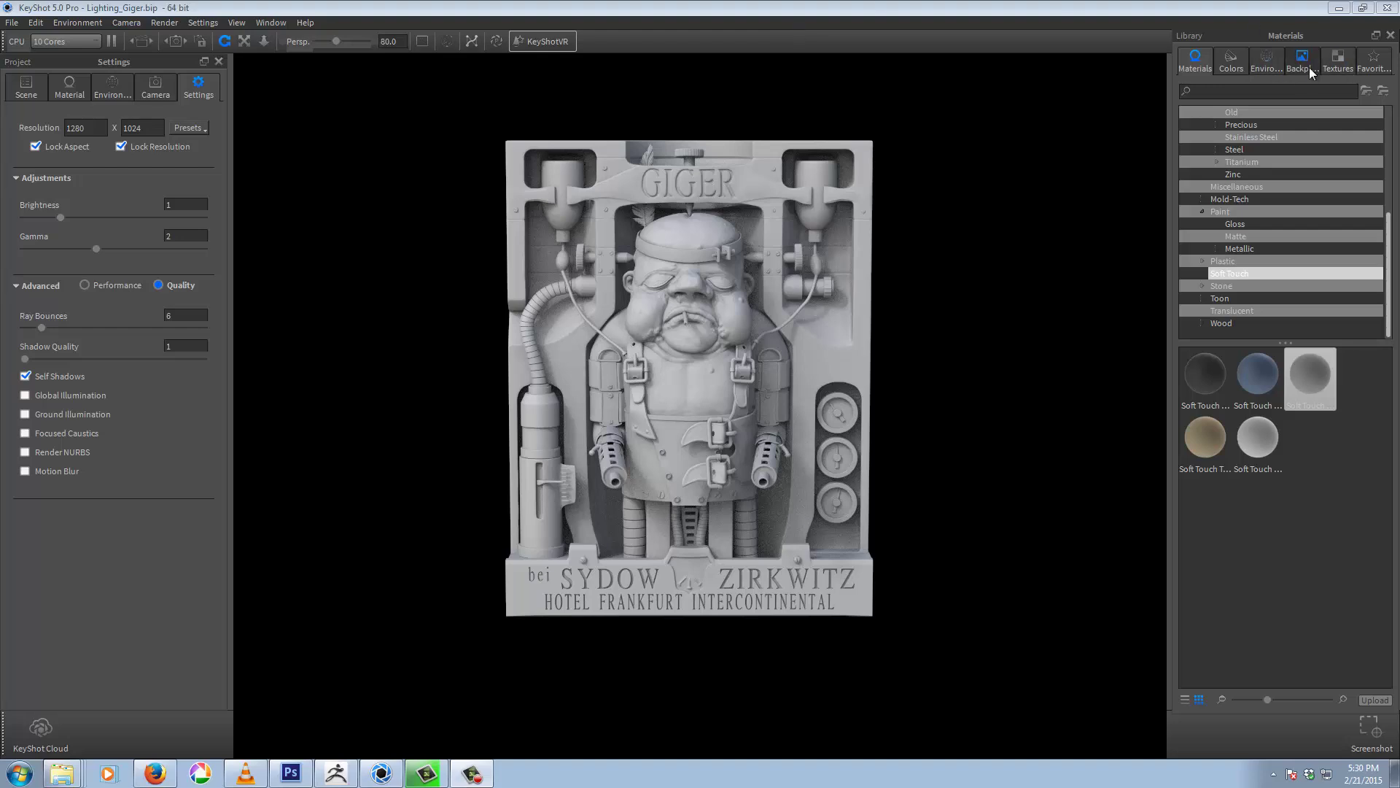
Switch the library to Textures and preview the ks_icon KeyShot logo in the Labels folder.
left_click(1333, 63)
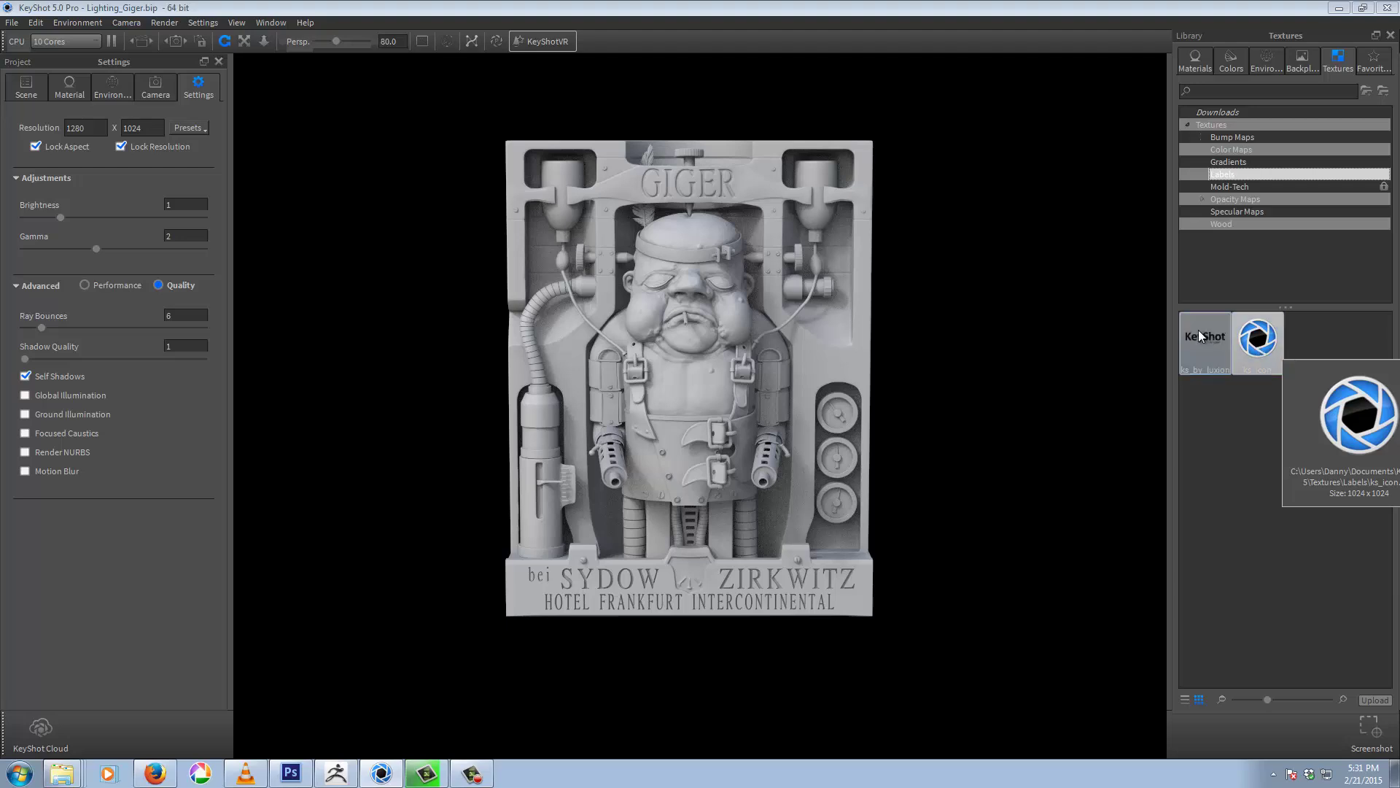
mouse_move(1199, 330)
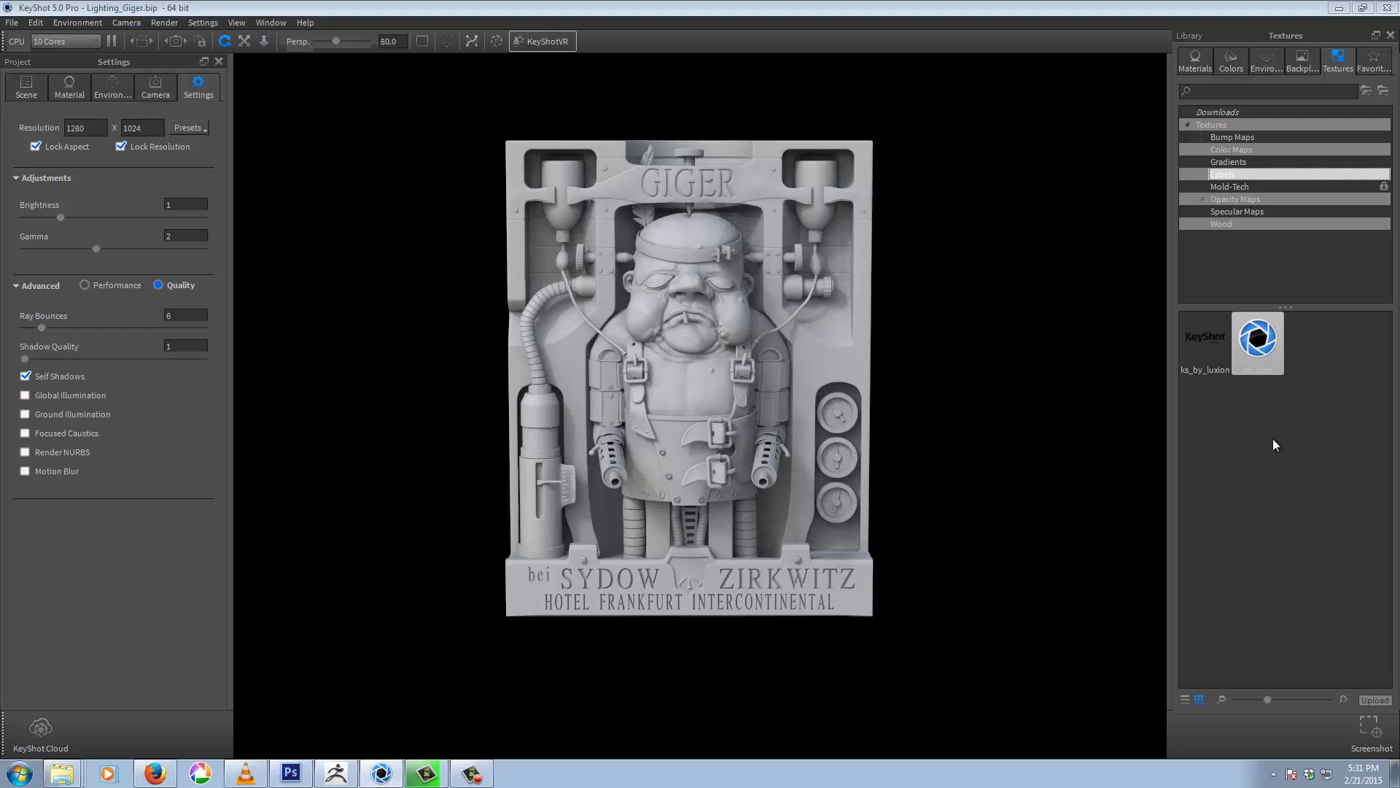
mouse_move(1262, 345)
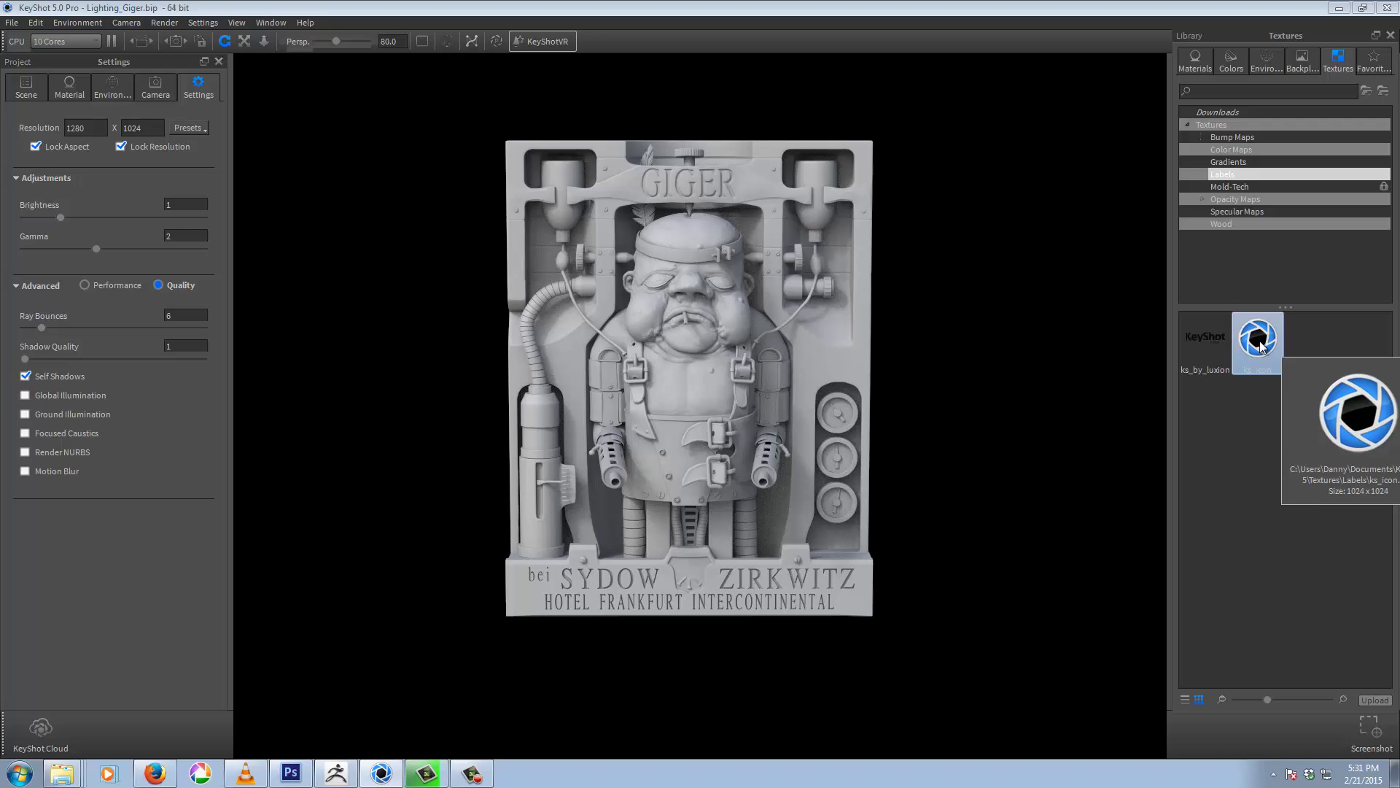
Drop the ks_icon logo thumbnail onto the relief model after cancelling a first attempt.
mouse_move(1260, 346)
left_mouse_down()
mouse_move(791, 344)
mouse_move(647, 326)
mouse_move(663, 370)
mouse_move(616, 367)
mouse_move(557, 324)
mouse_move(690, 169)
mouse_move(685, 251)
mouse_move(1281, 344)
left_mouse_up()
left_click_drag(952, 418, 1153, 419)
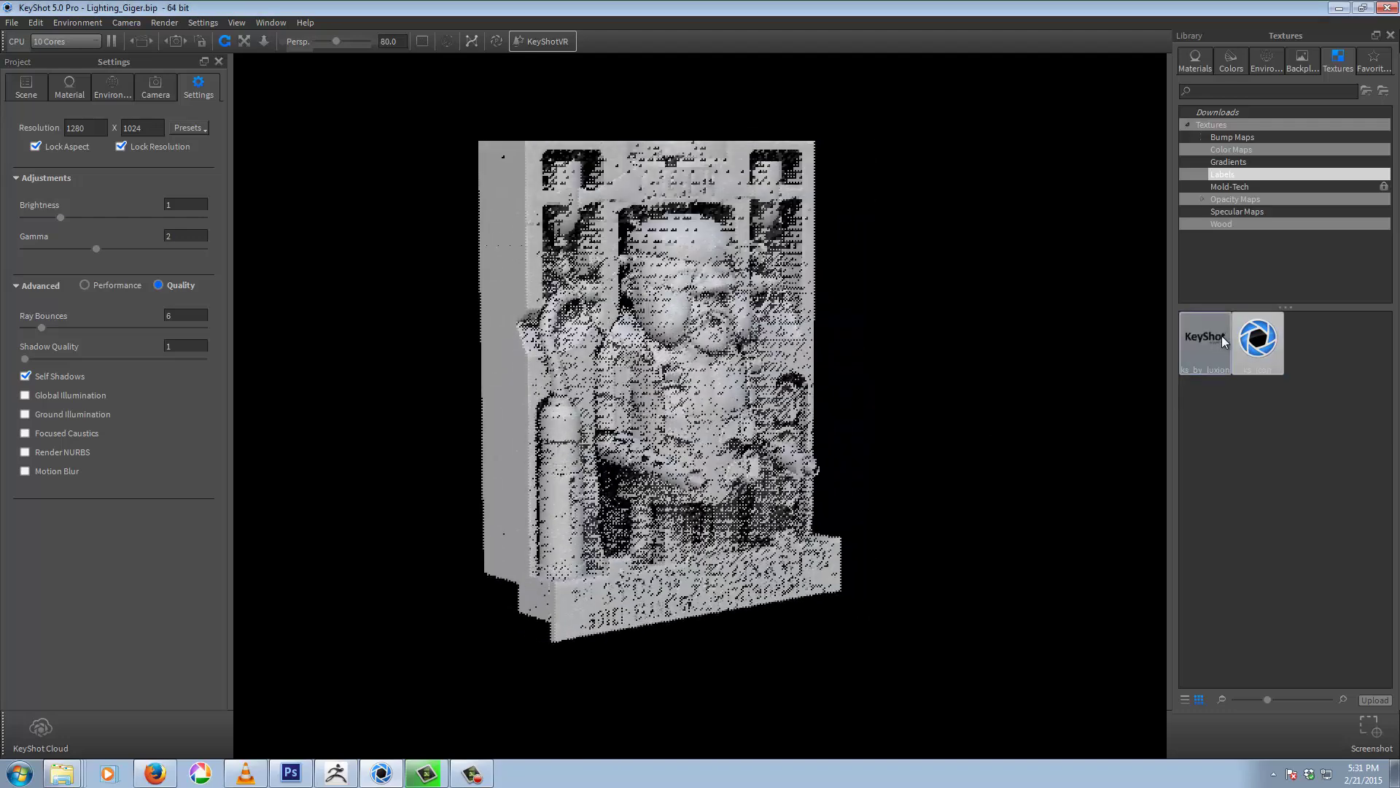
left_click_drag(1256, 341, 664, 353)
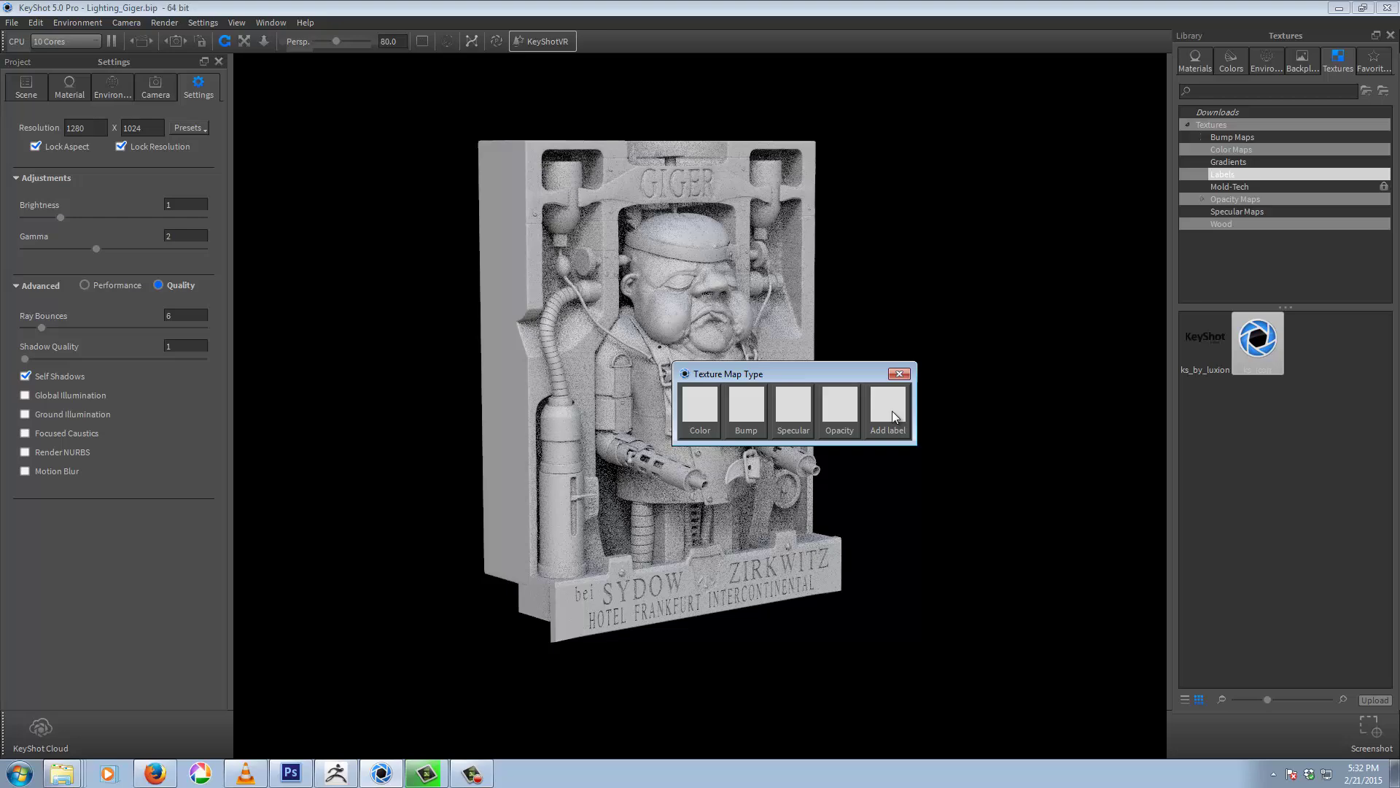
Apply the KeyShot logo as a label and orbit around the relief to inspect it.
left_click(892, 410)
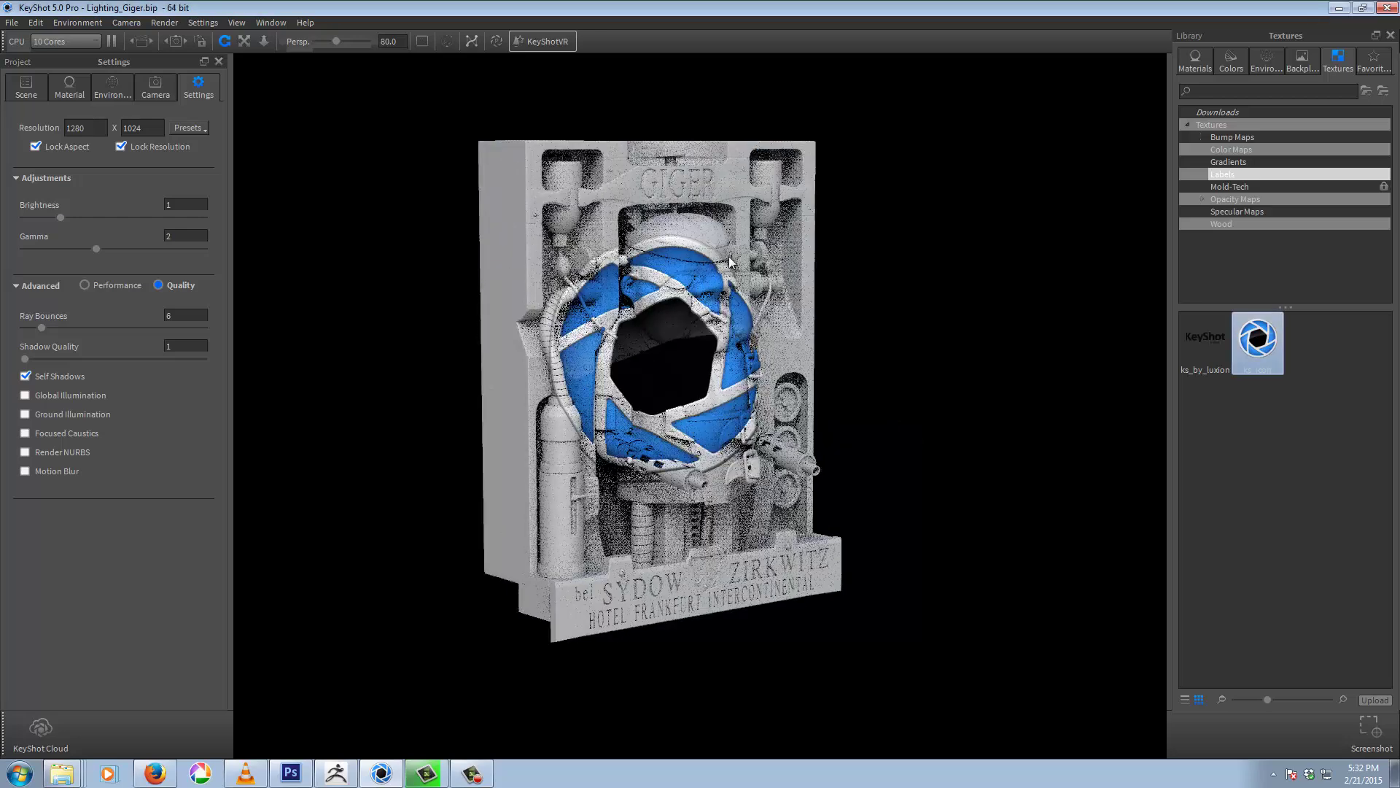
left_click_drag(913, 378, 911, 478)
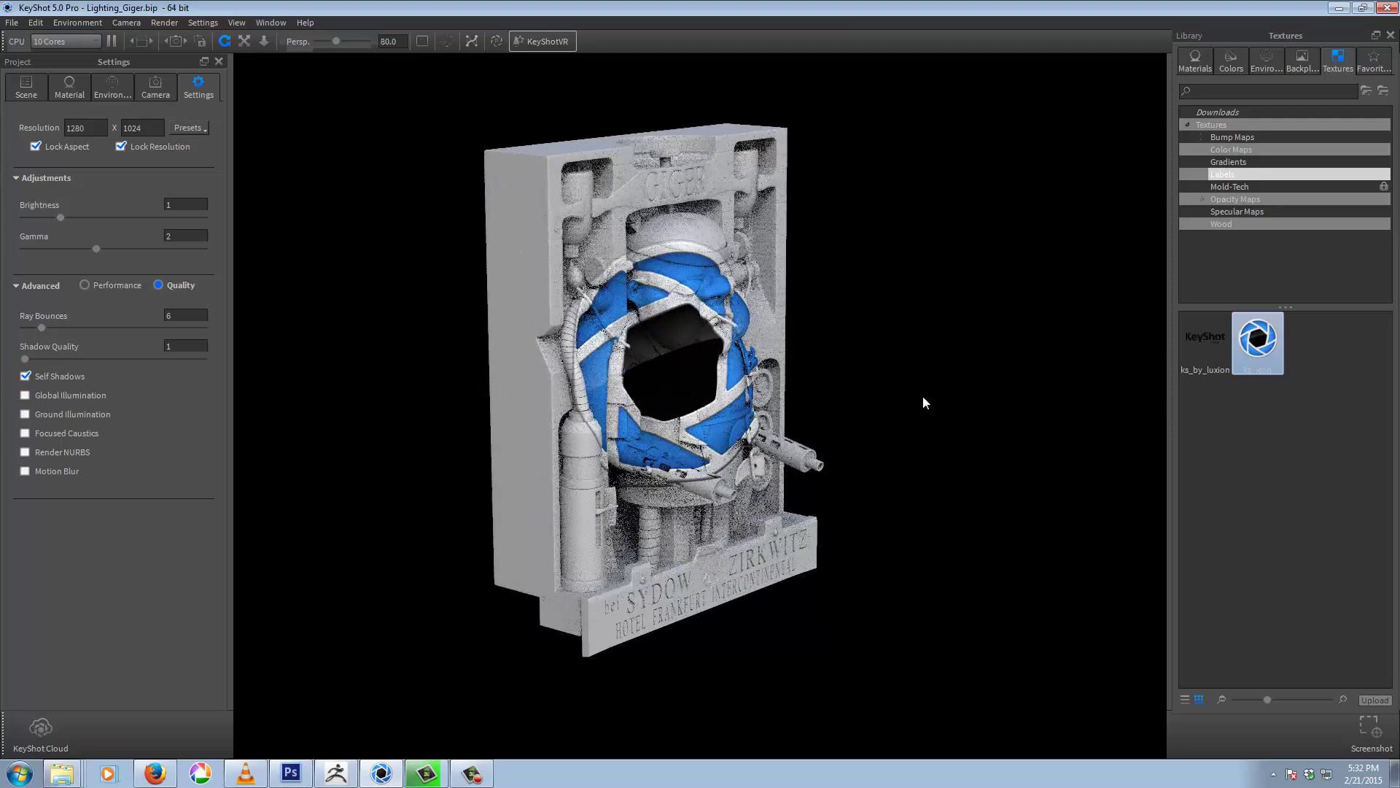
left_click_drag(925, 403, 537, 299)
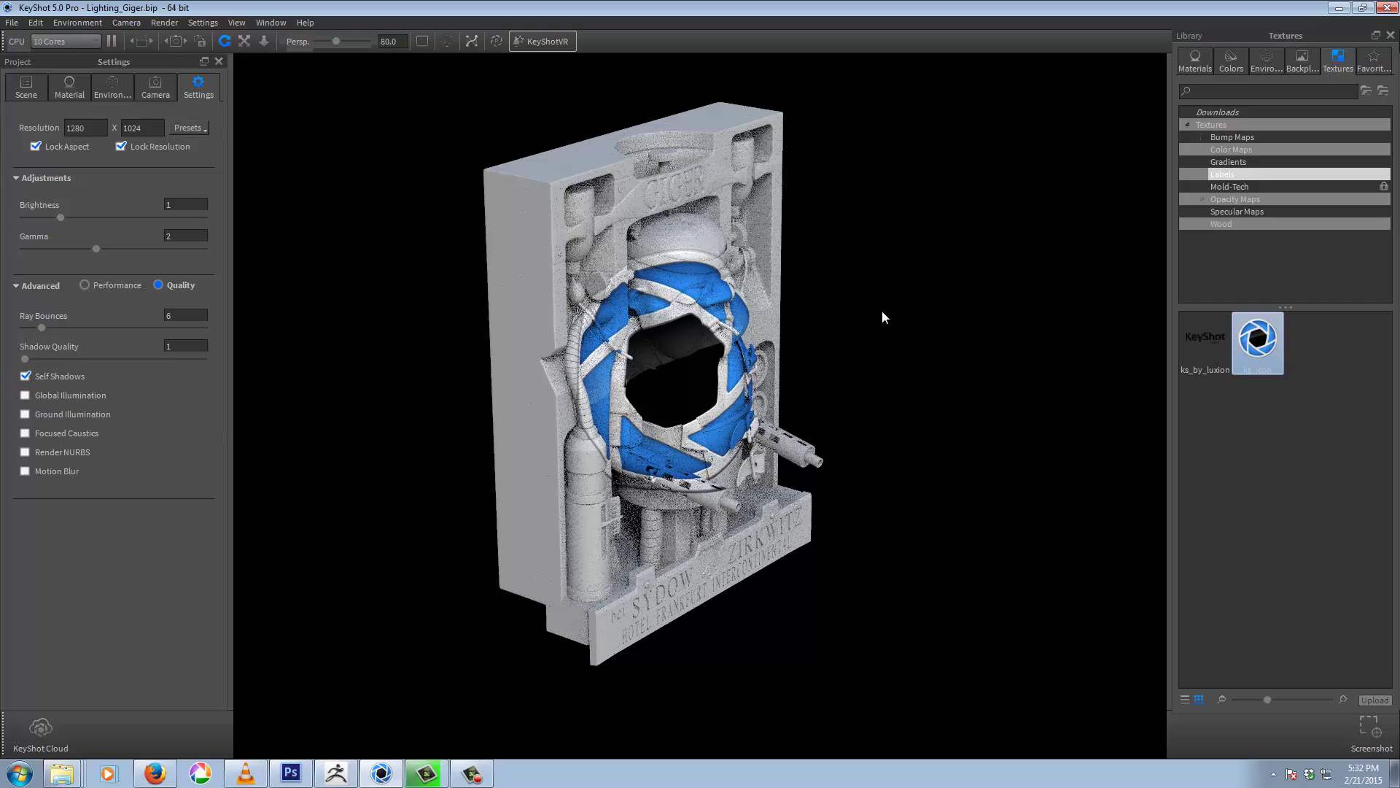
left_click_drag(885, 313, 331, 223)
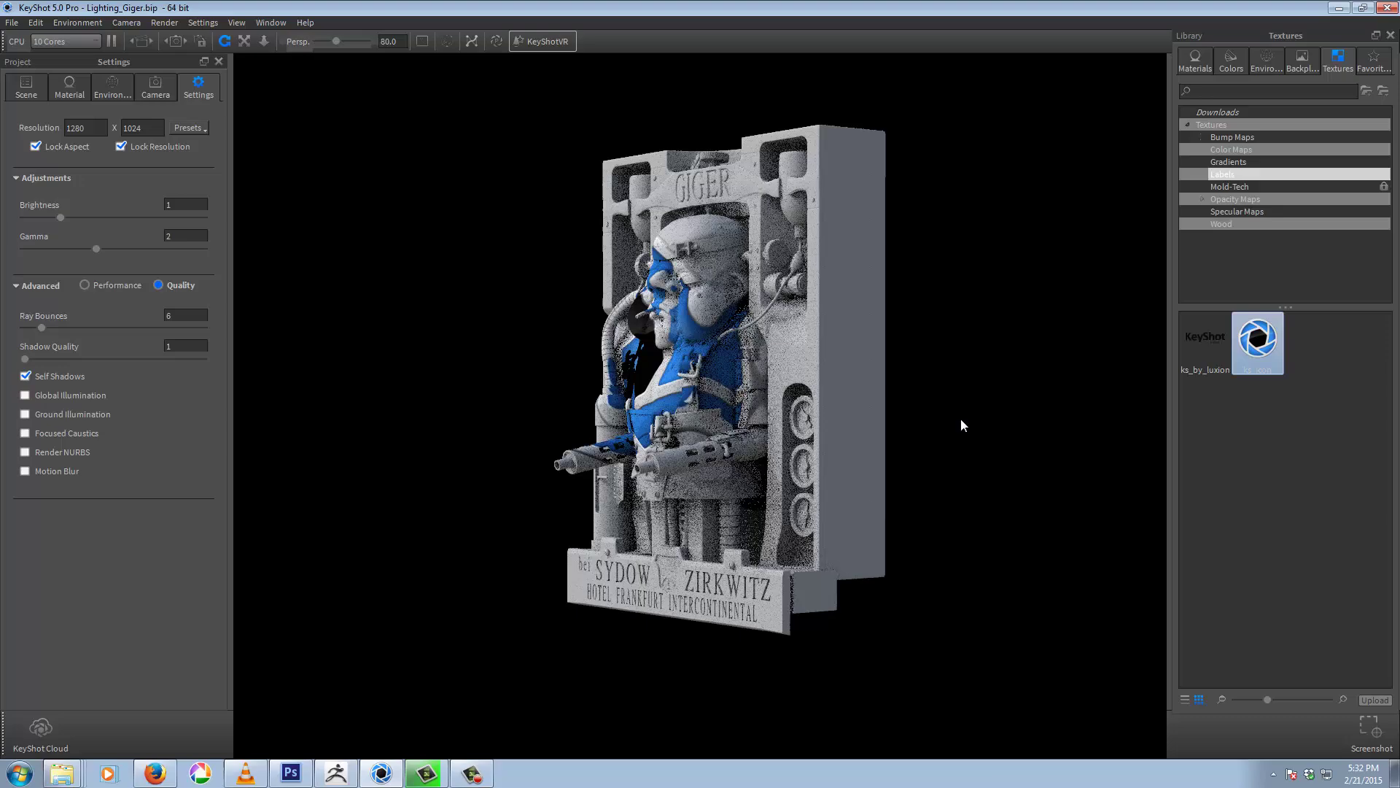
left_click_drag(960, 422, 1213, 458)
left_click_drag(941, 451, 763, 347)
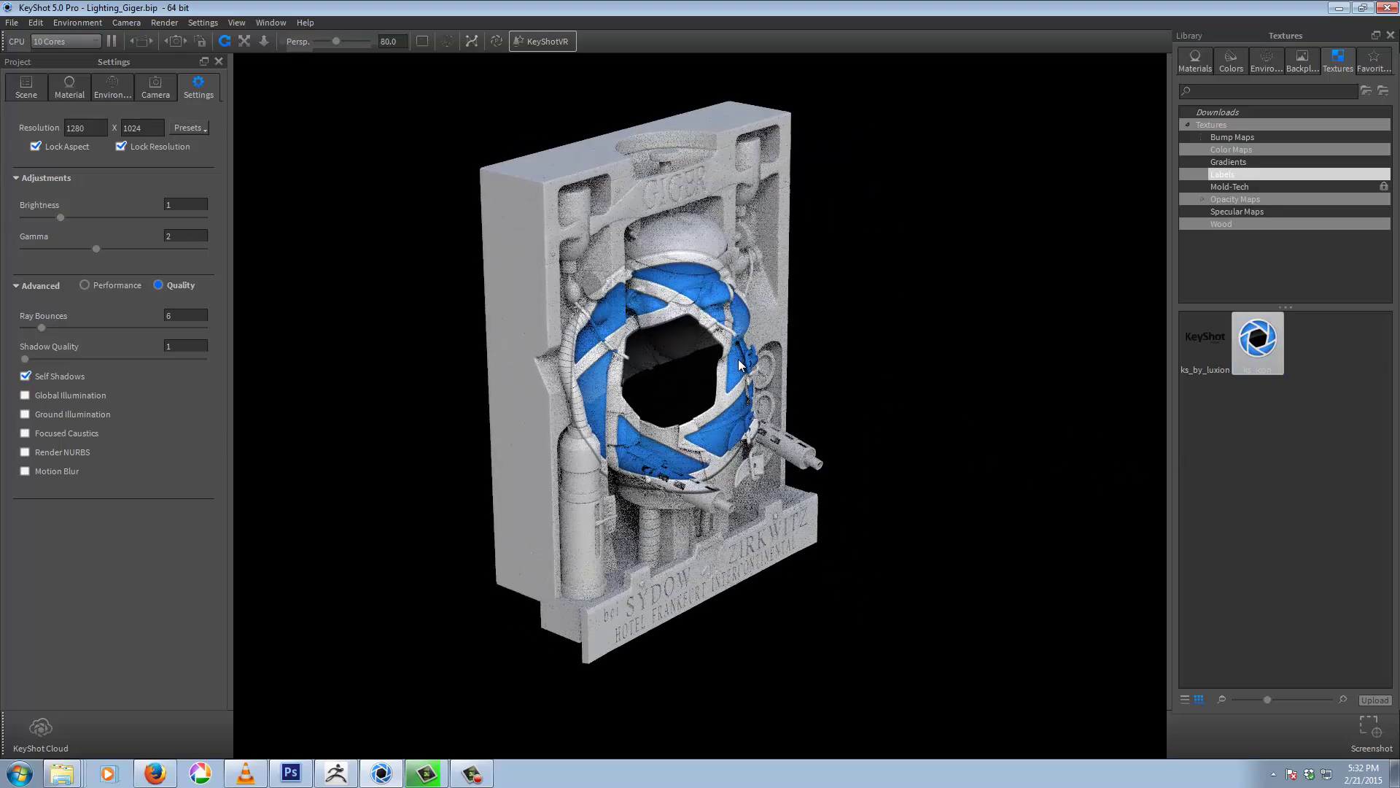
In the part's material Labels tab, scale the logo label to 0.235, keeping Normal projection.
right_click(612, 333)
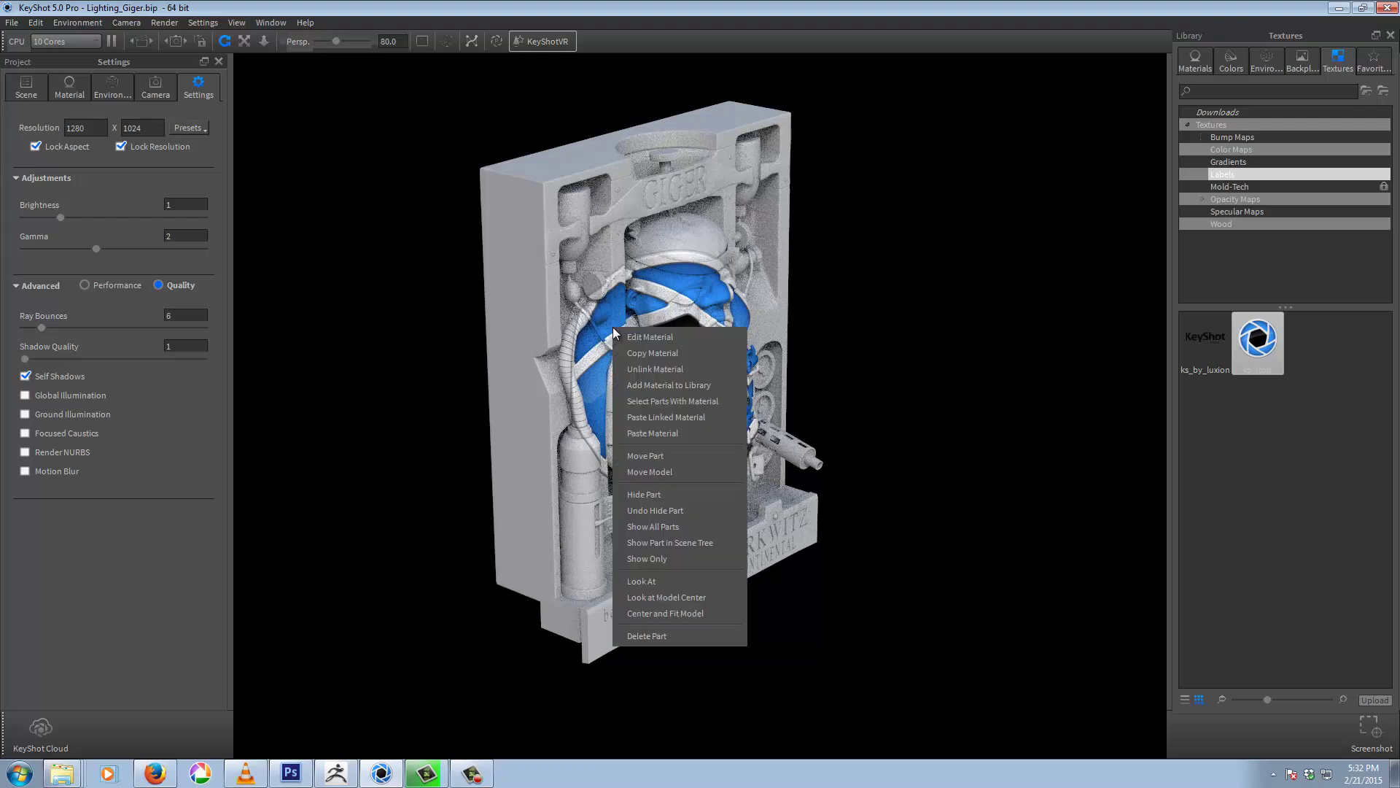
left_click(652, 336)
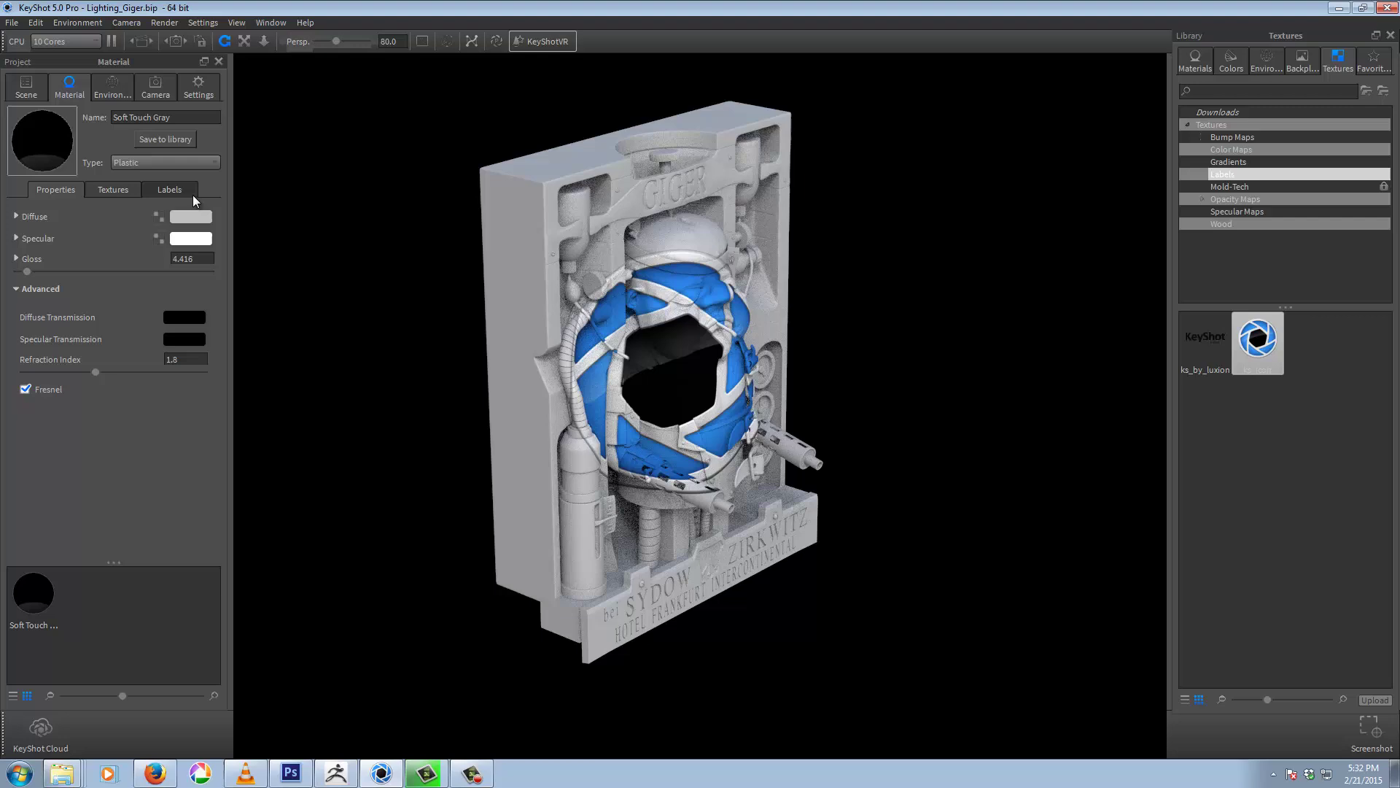
left_click(156, 191)
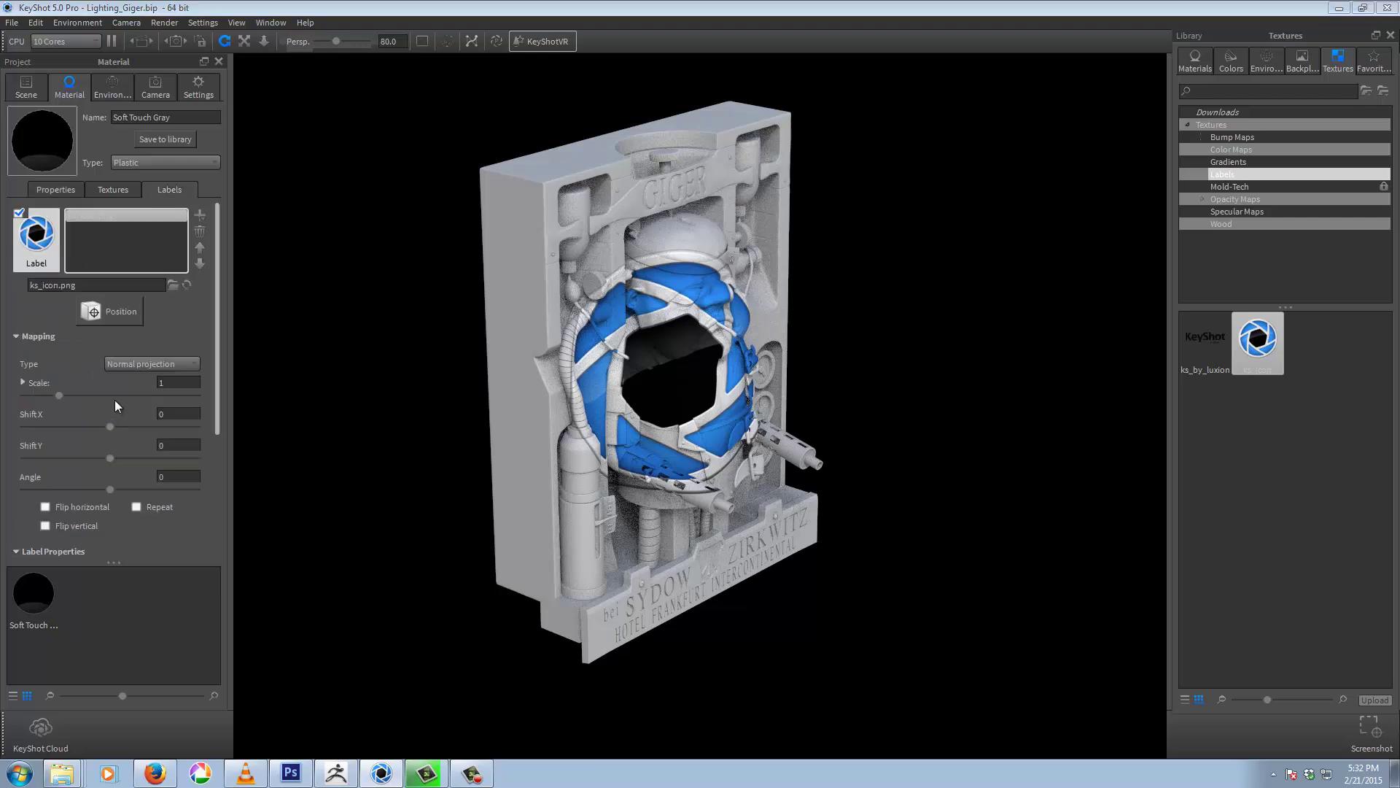
left_click_drag(59, 395, 32, 400)
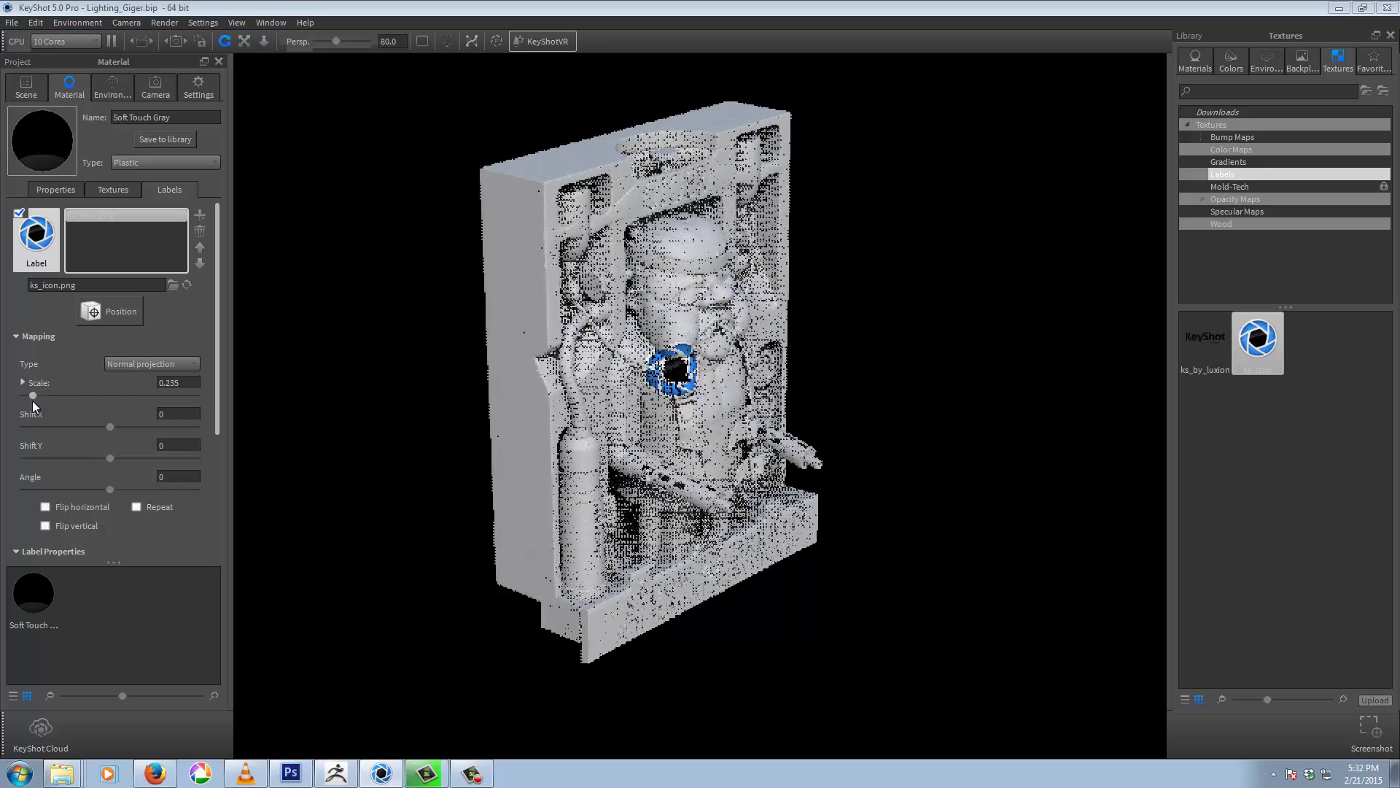
left_click(133, 366)
left_click(132, 366)
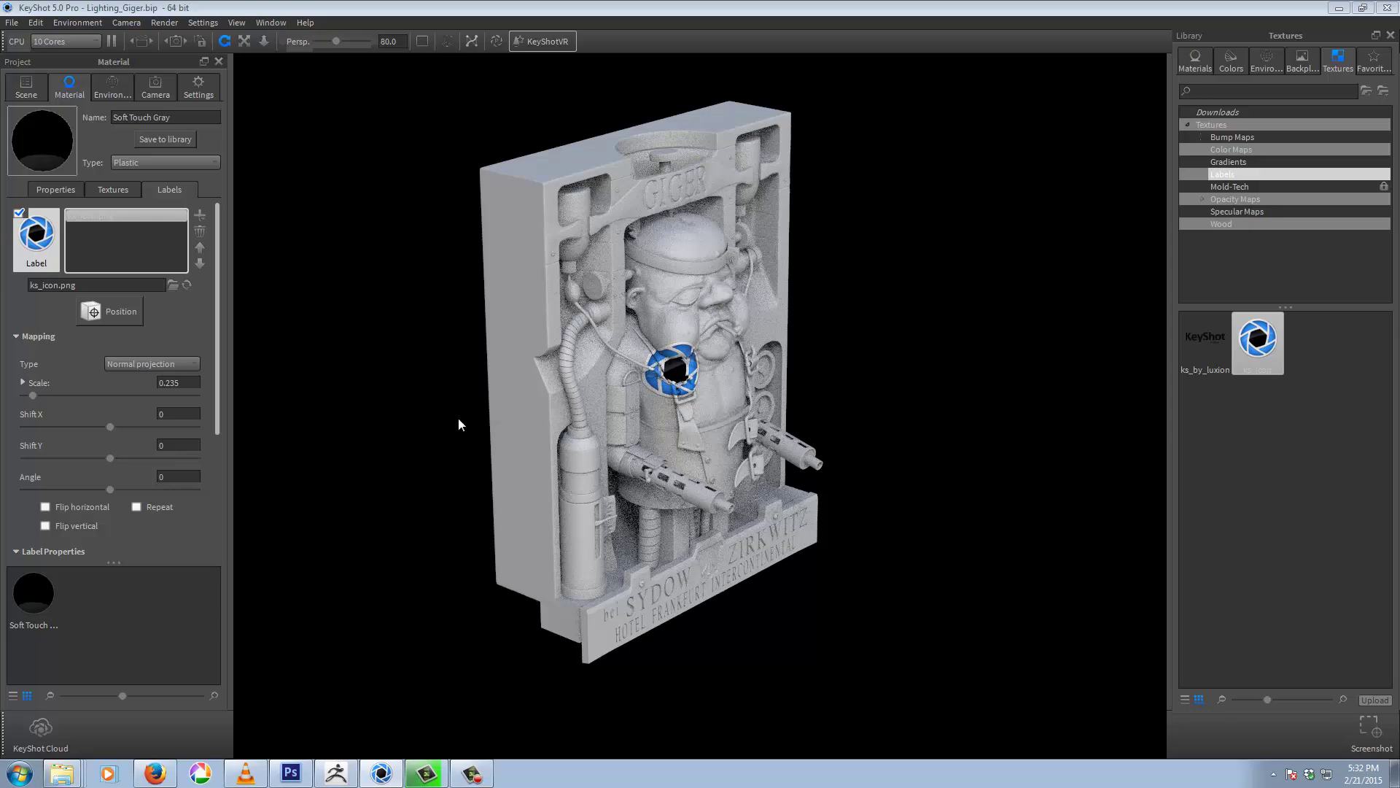
Turn off Two sided for the label and orbit to check it from behind.
left_click_drag(388, 449, 494, 417)
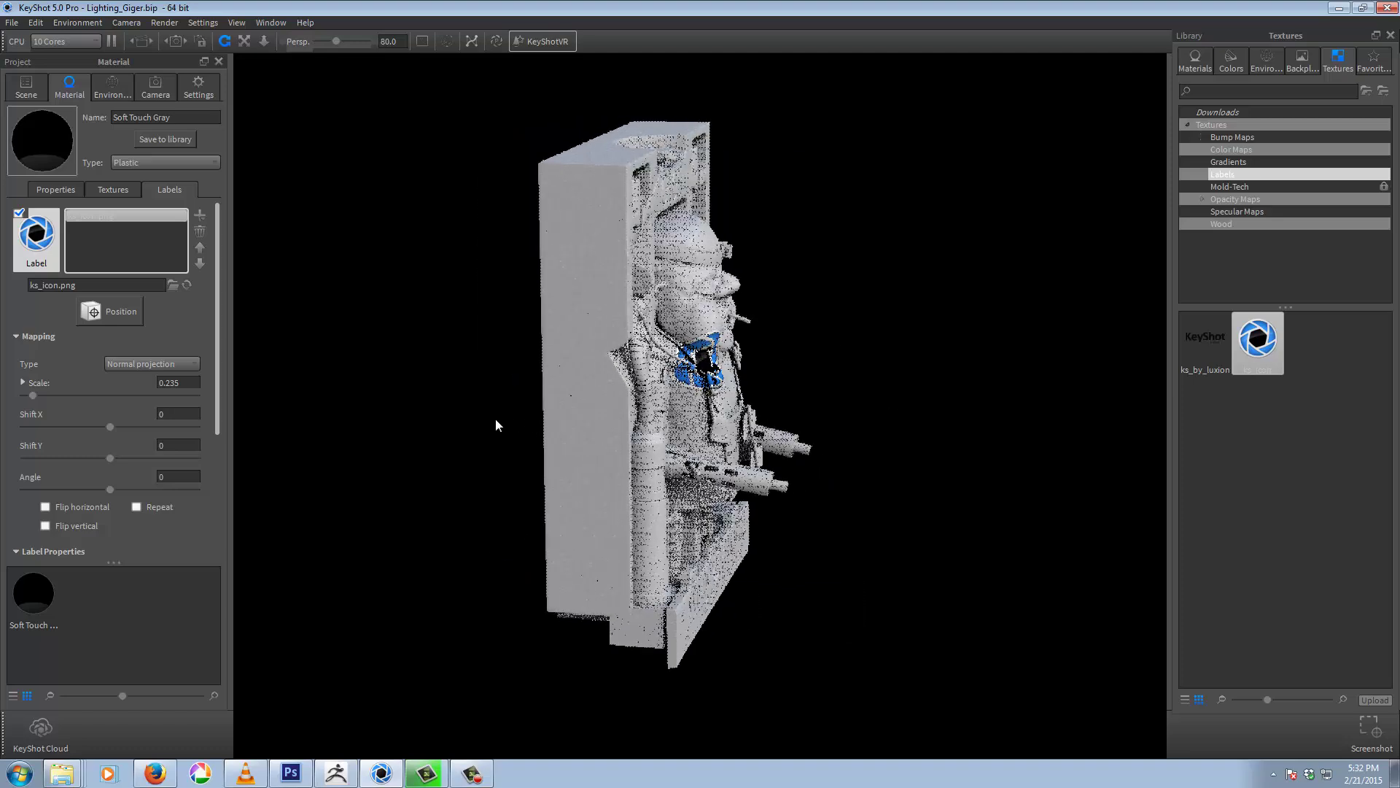
left_click_drag(217, 408, 217, 536)
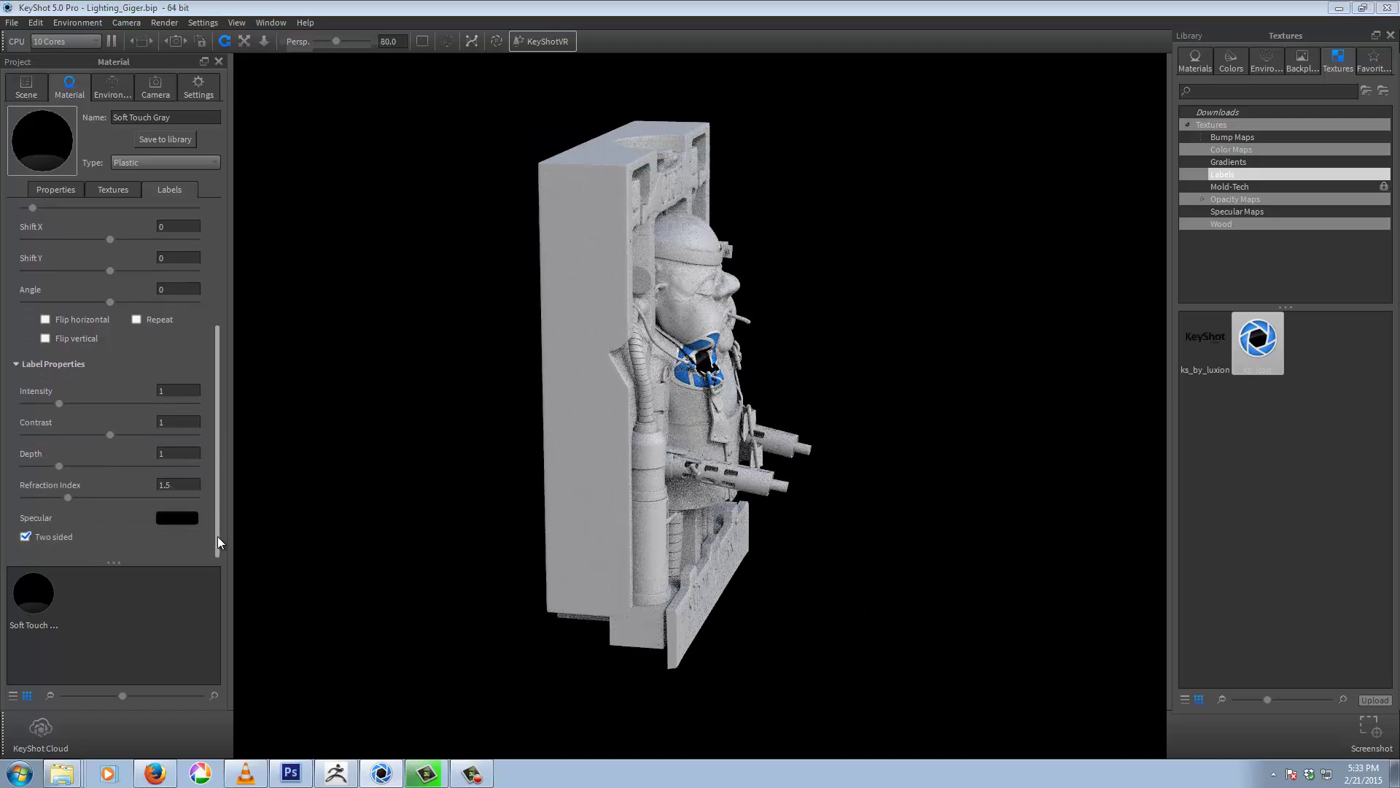
left_click(25, 537)
left_click_drag(470, 528, 275, 512)
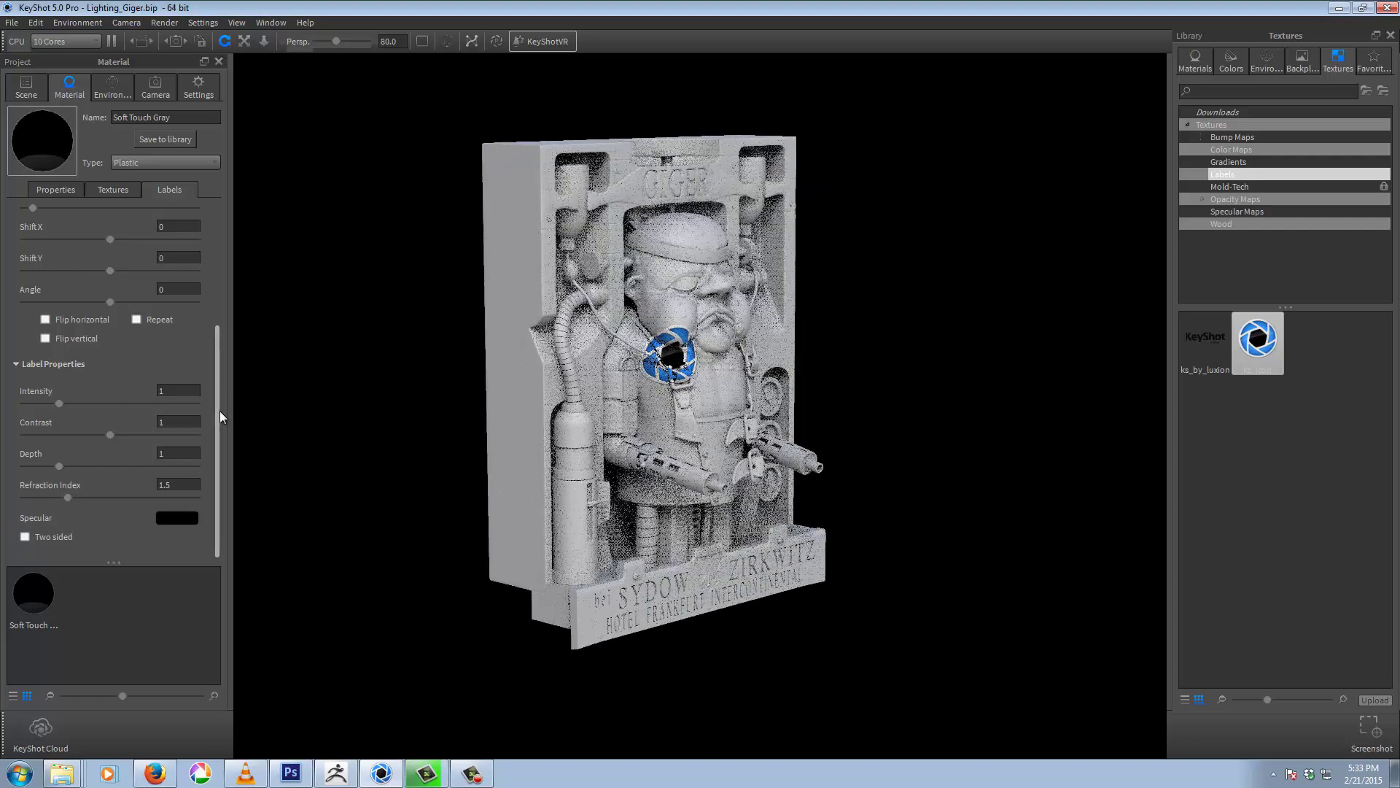
left_click_drag(217, 414, 231, 288)
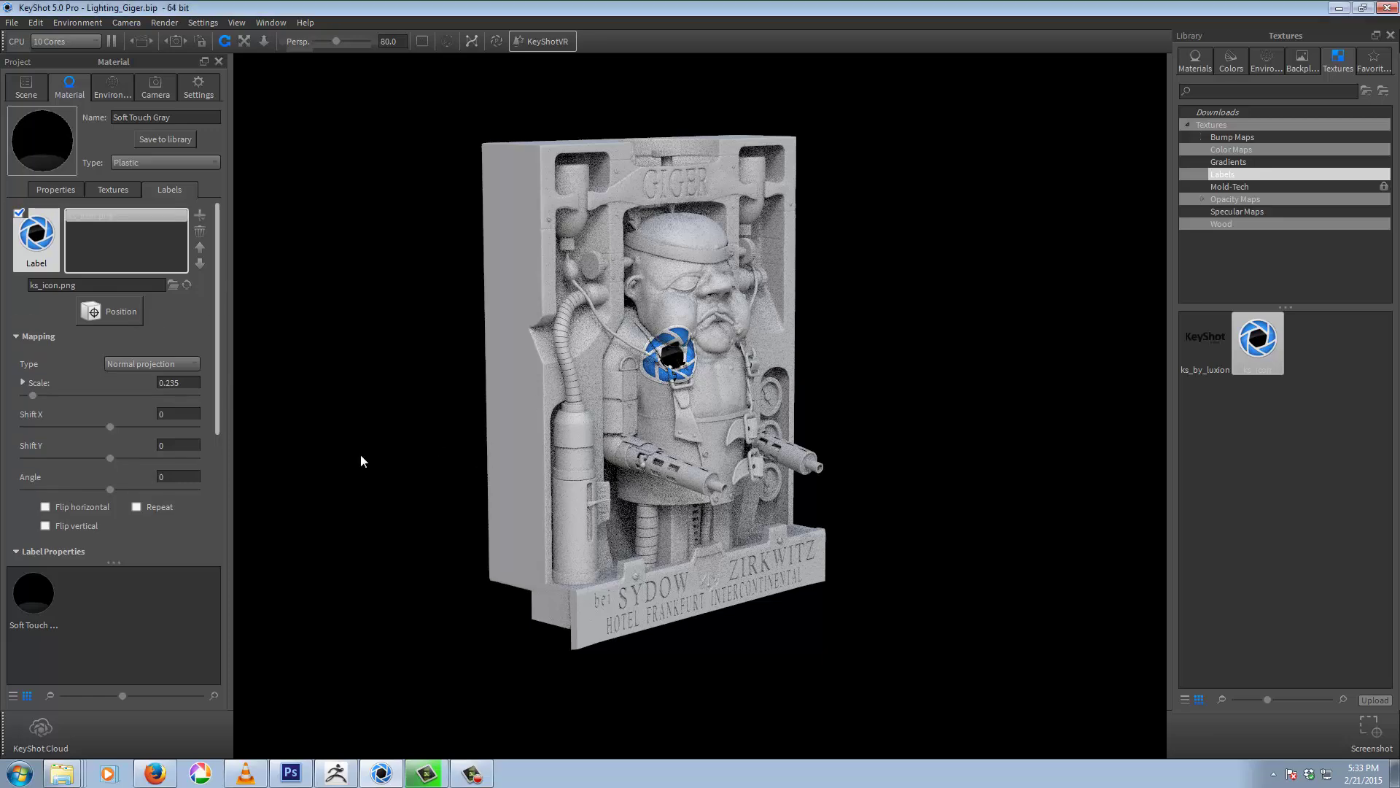
Orbit the relief toward a more frontal view to check the label's new position.
left_click_drag(360, 454, 330, 465)
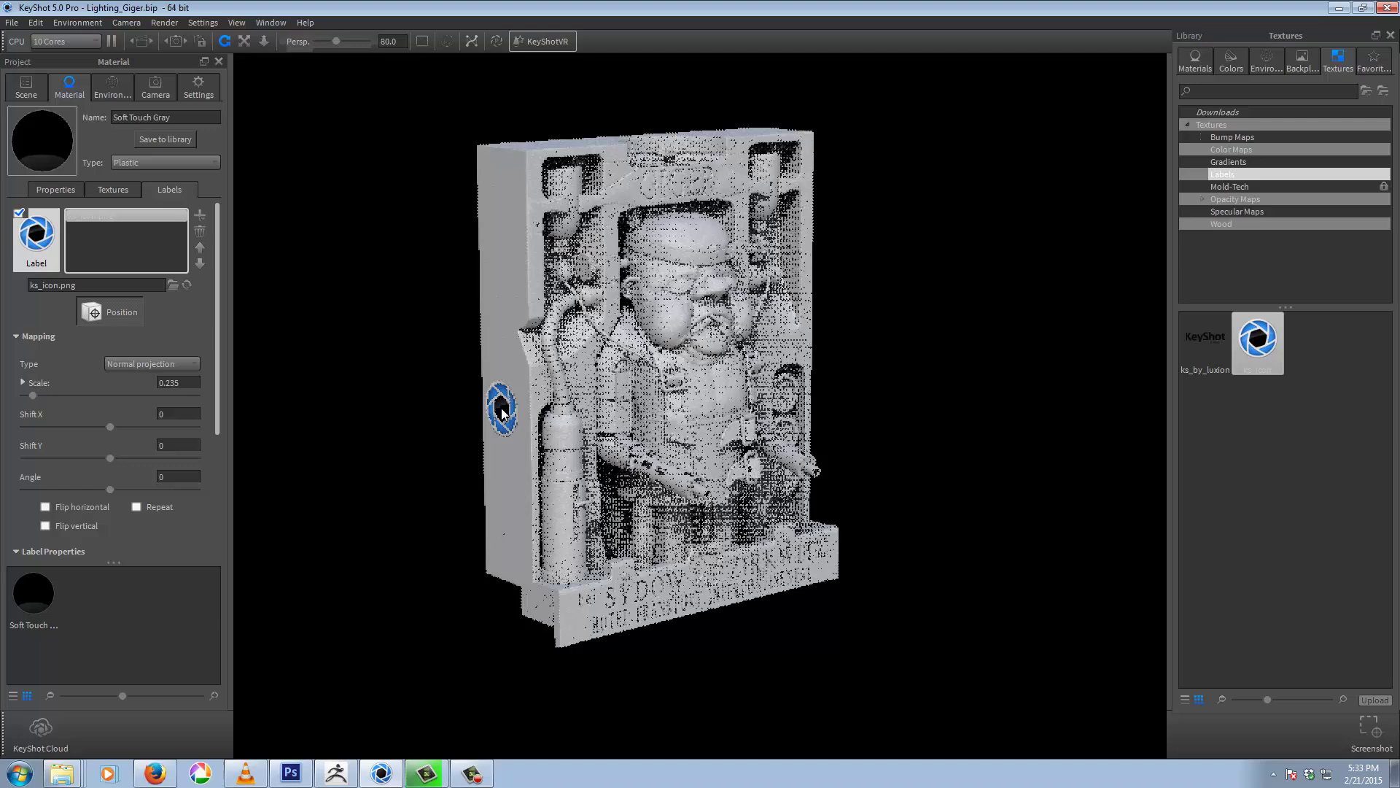
Use Position to place the logo label near the upper centre of the back face.
left_click(107, 312)
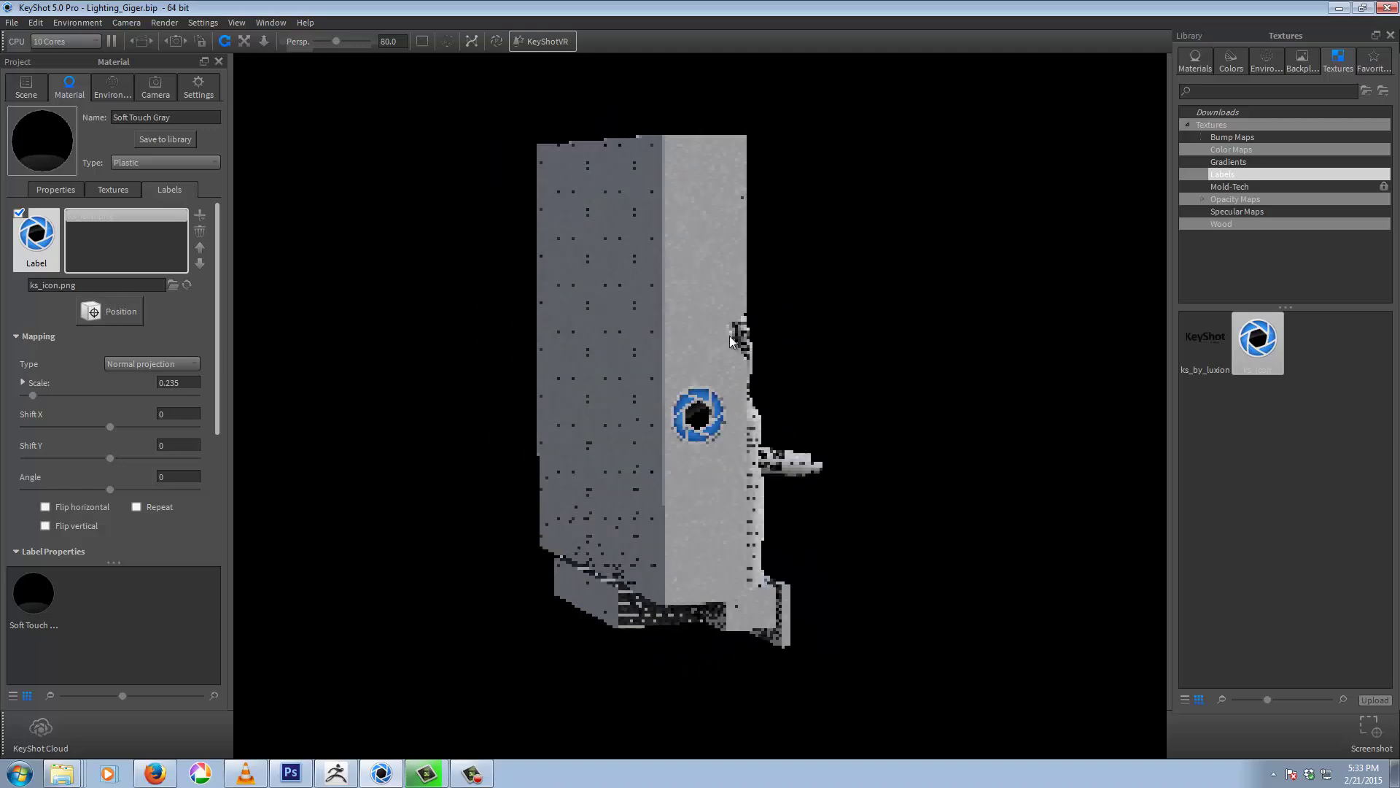
left_click_drag(729, 336, 876, 332)
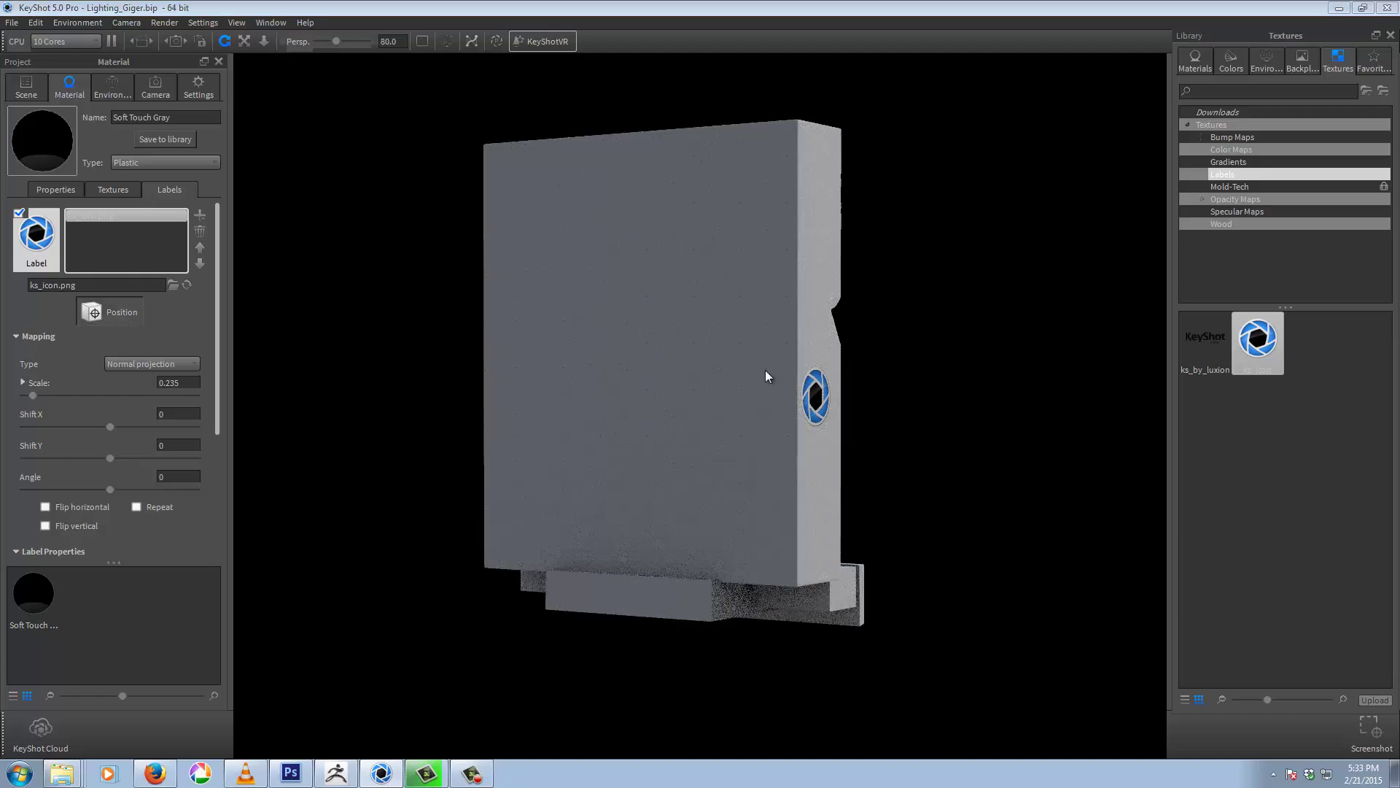
left_click(598, 273)
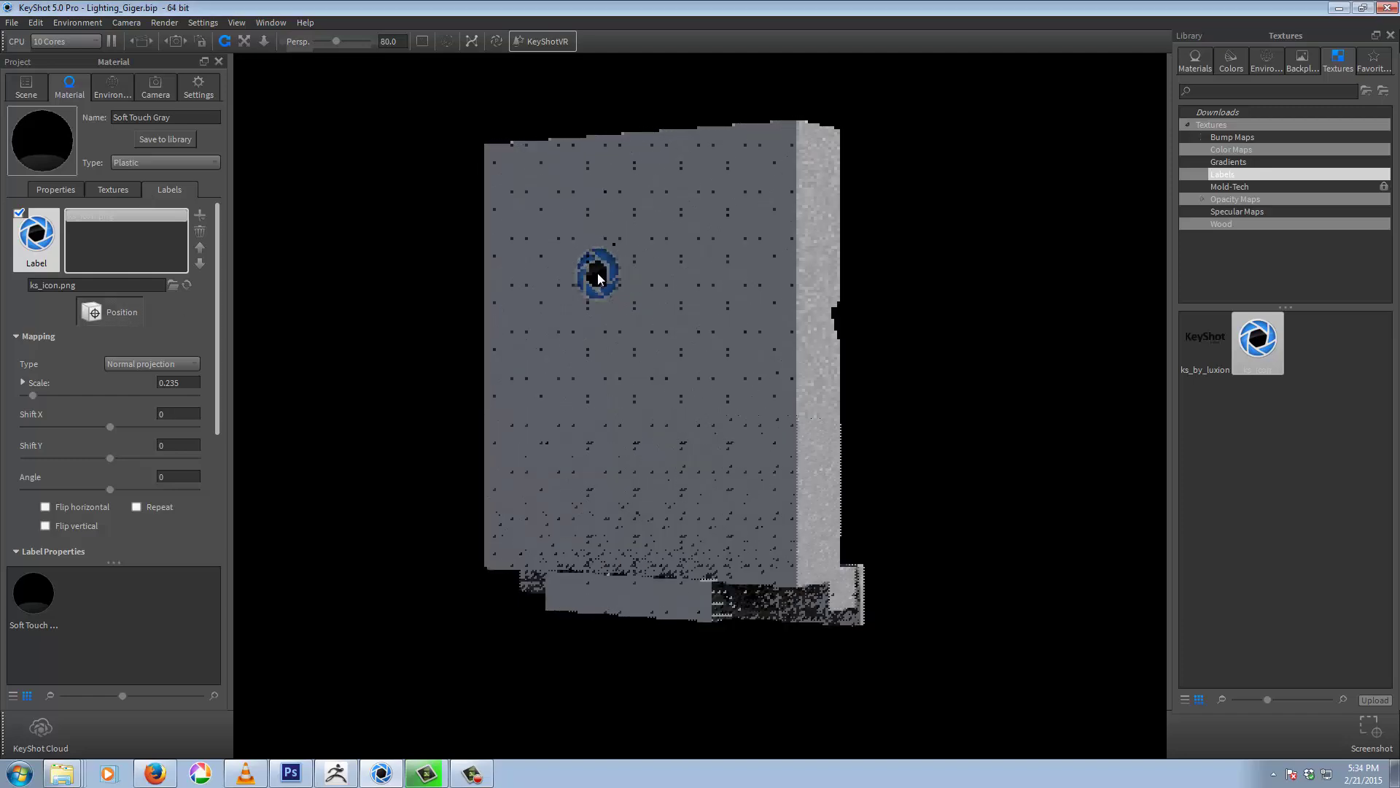
left_click(806, 361)
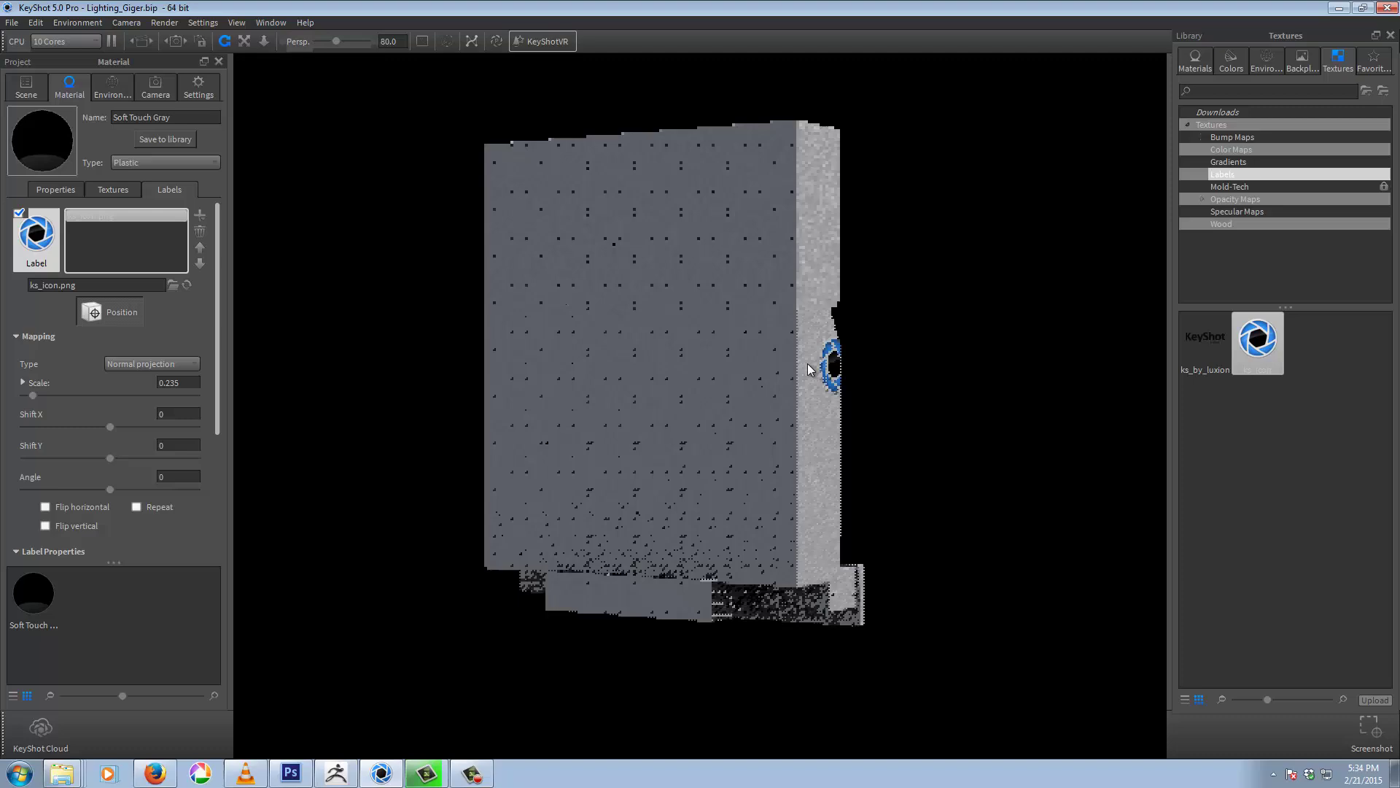
left_click(678, 310)
left_click(653, 290)
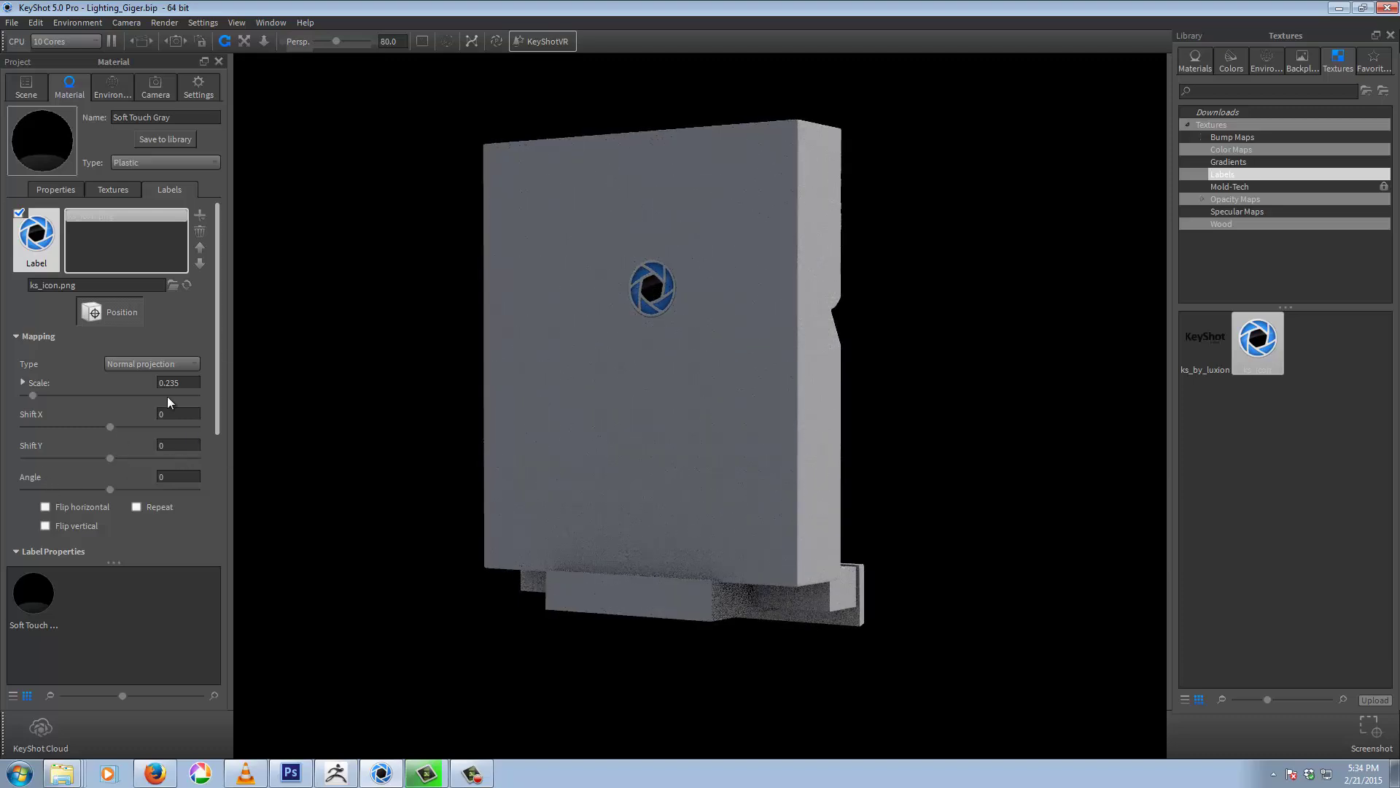
Toggle Repeat on and back off so only a single logo remains.
left_click(137, 506)
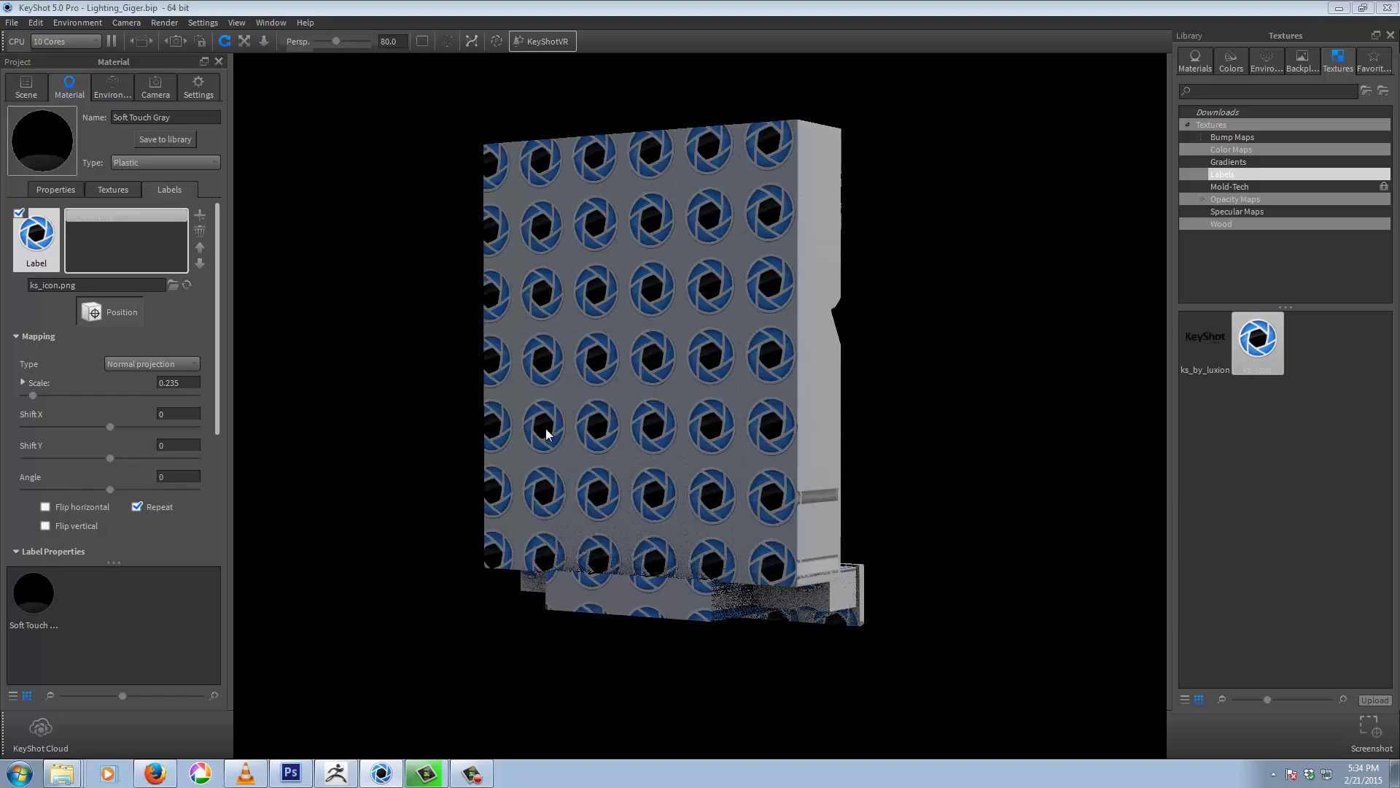
left_click(137, 507)
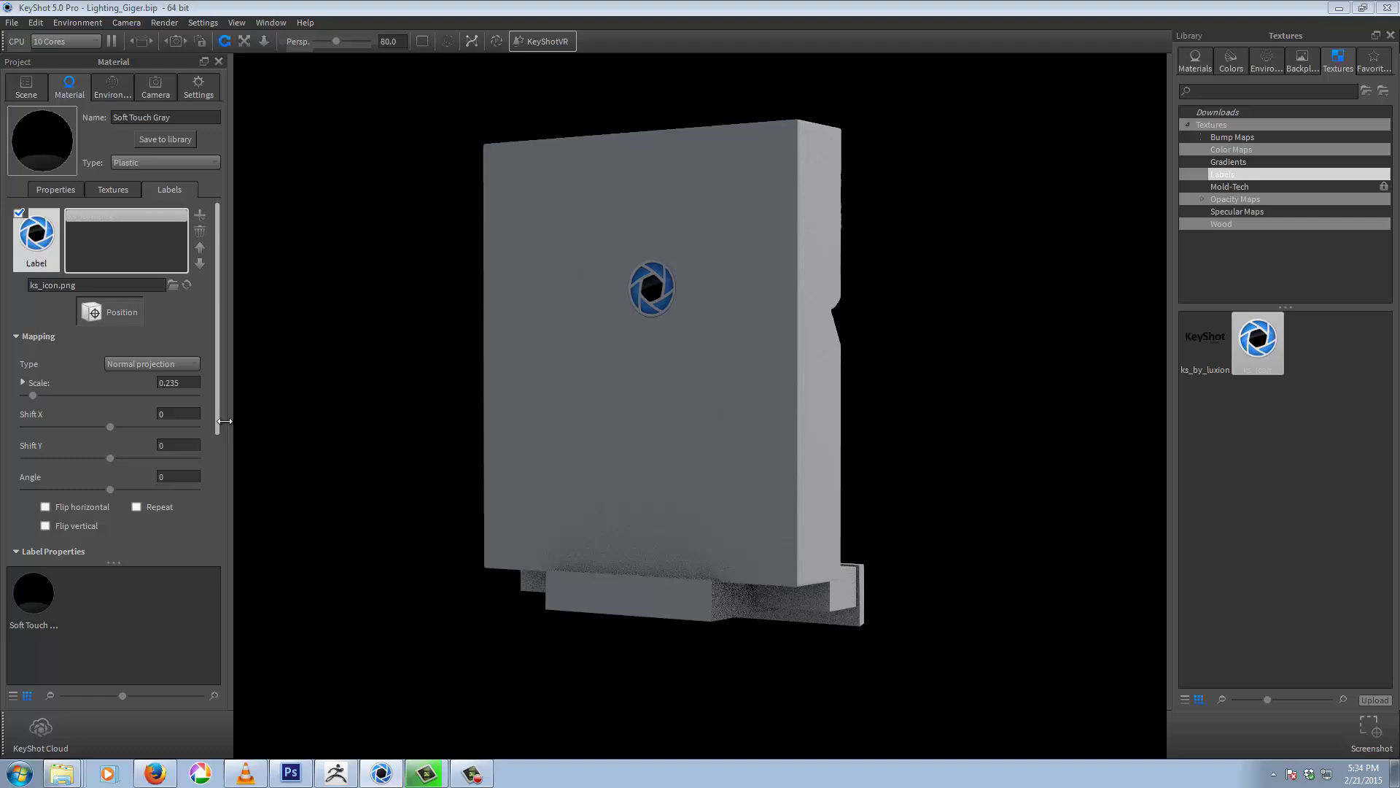
left_click_drag(216, 420, 216, 435)
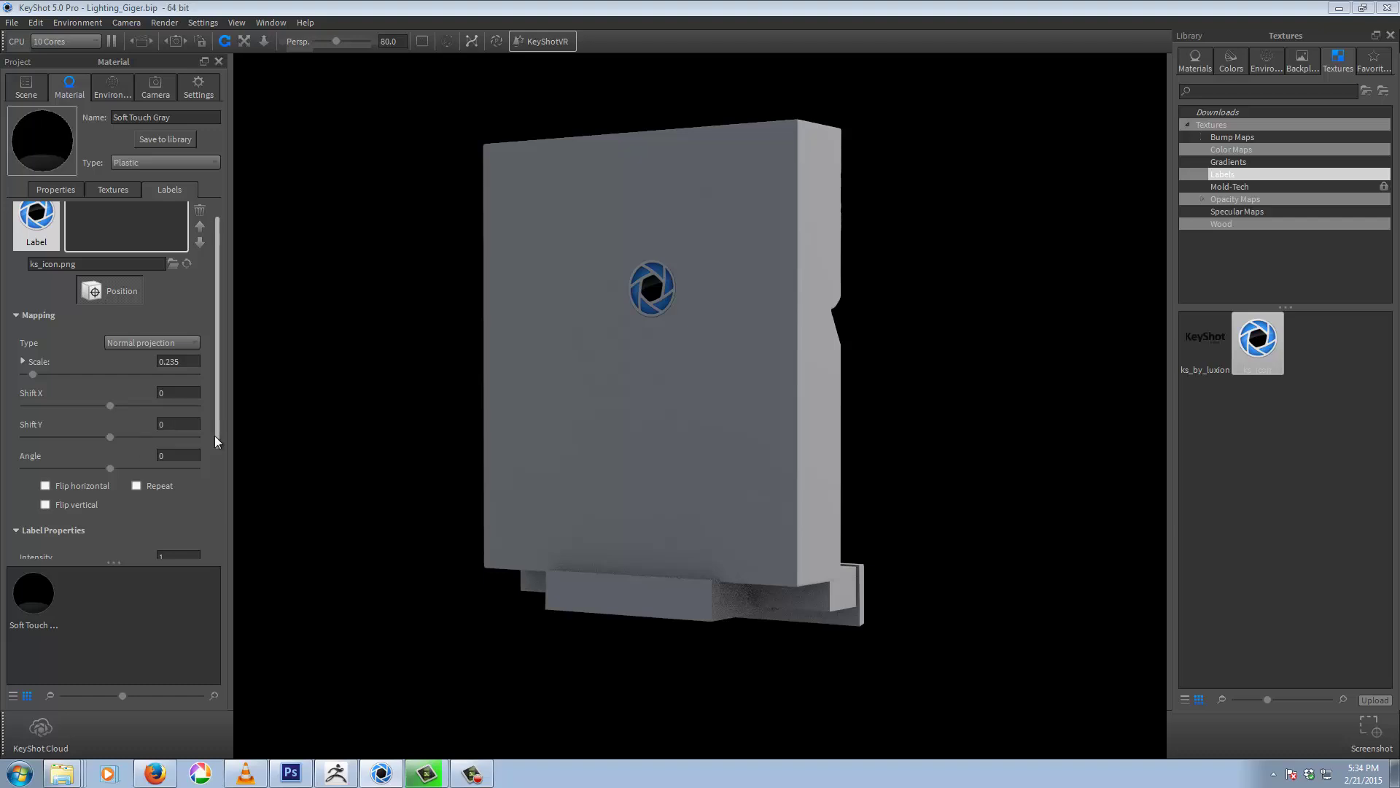
scroll(86, 442, "down", 1)
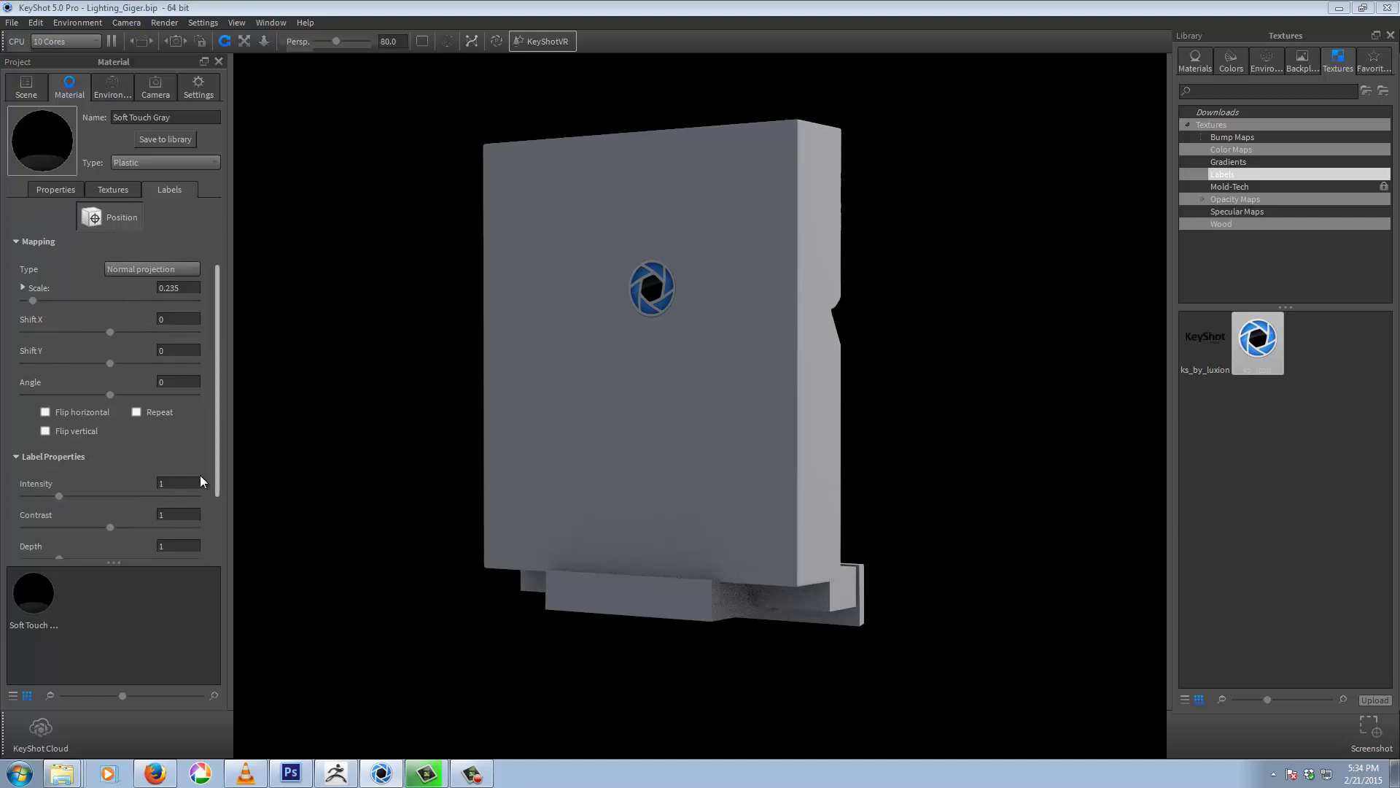
left_click_drag(216, 474, 216, 552)
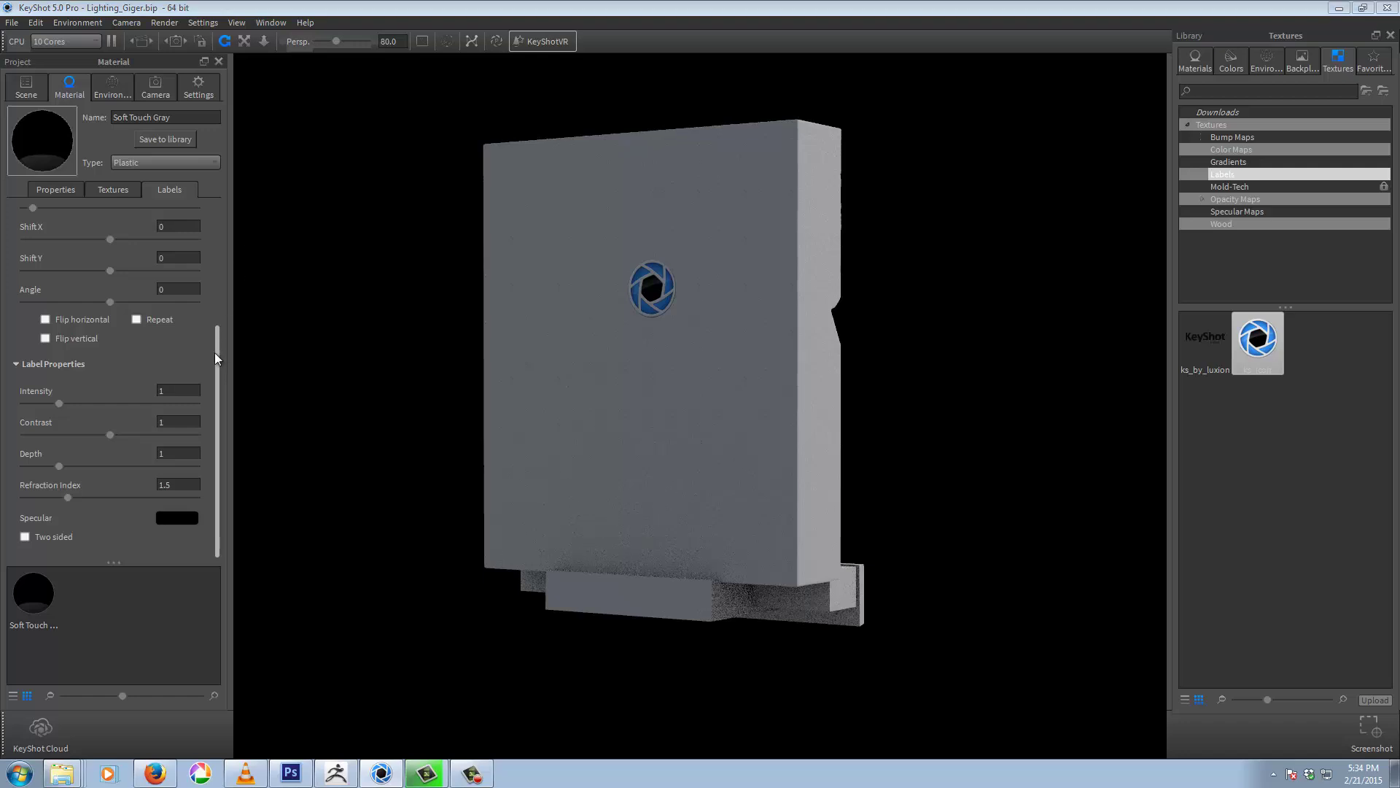
left_click_drag(216, 348, 220, 208)
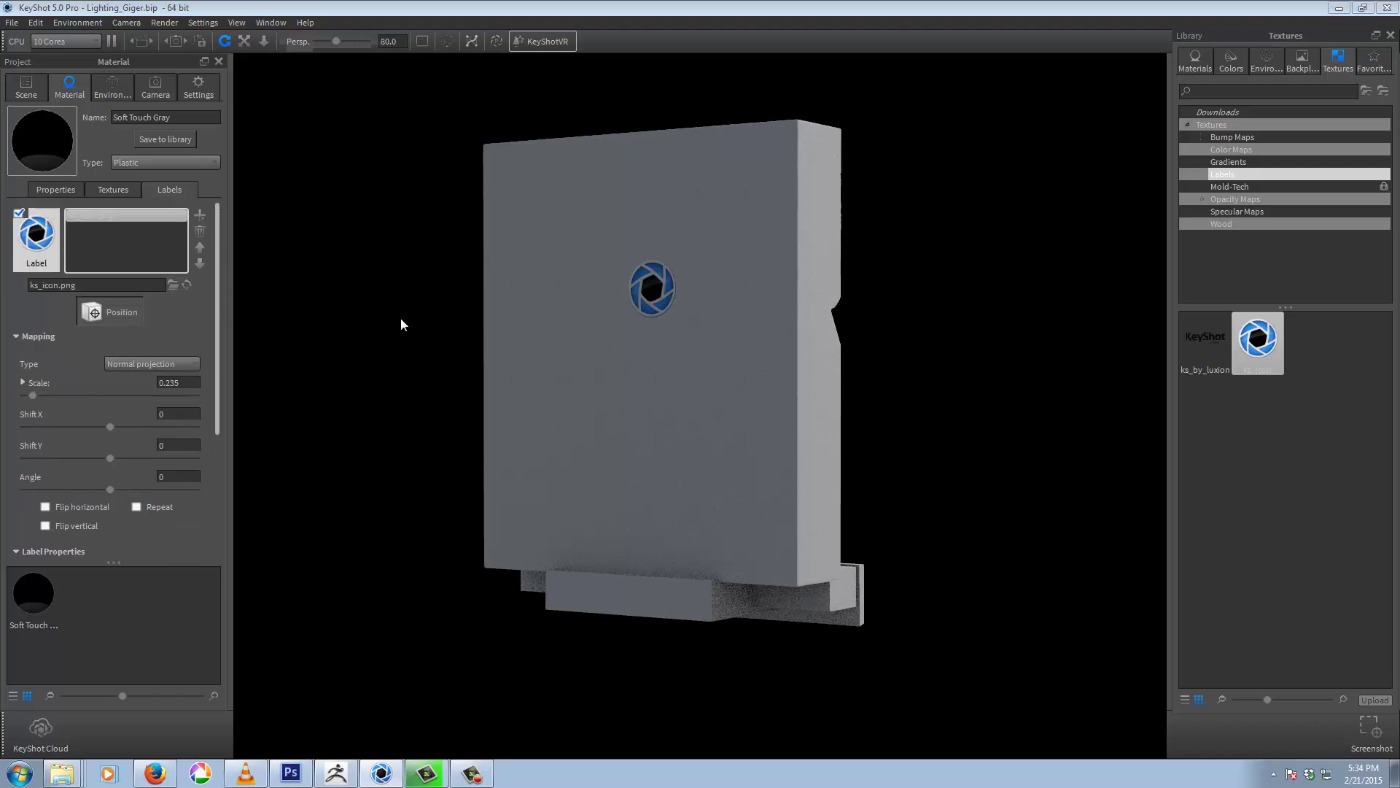